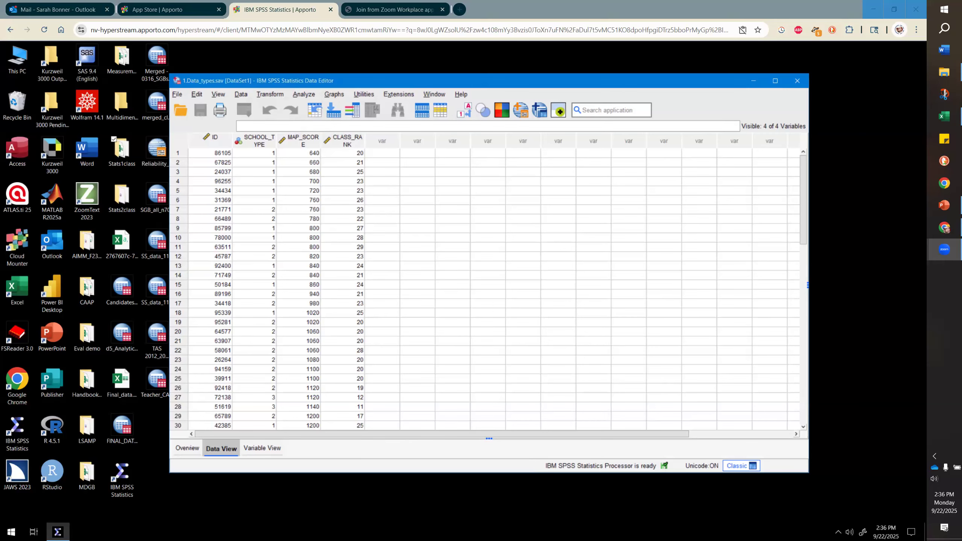
# - Review the assignment slide listing the SPSS tasks for 1.Data_types.sav, then return to the data editor
pyautogui.hotkey('alt', 'Tab')
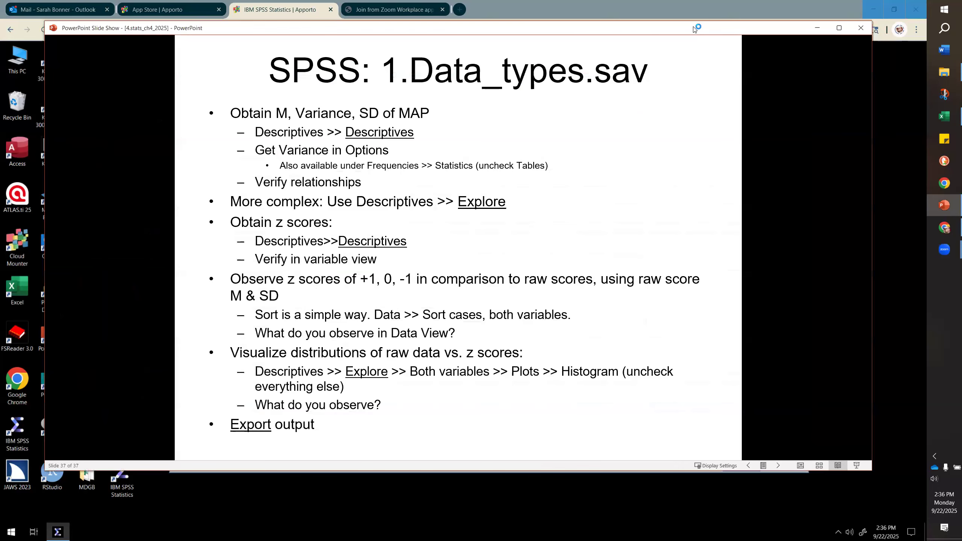
pyautogui.click(817, 29)
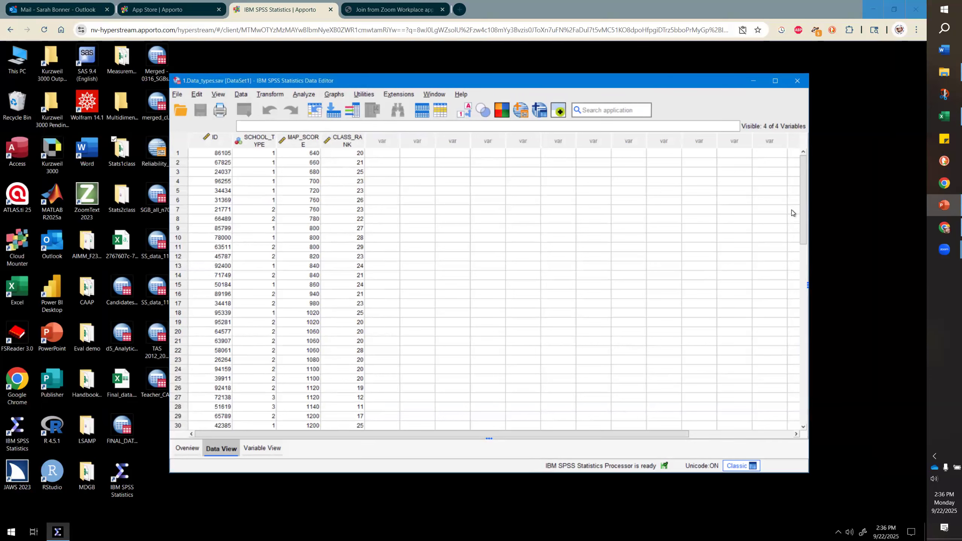
# - Open the Descriptives procedure and move MAP_SCORE into the variables list
pyautogui.click(309, 95)
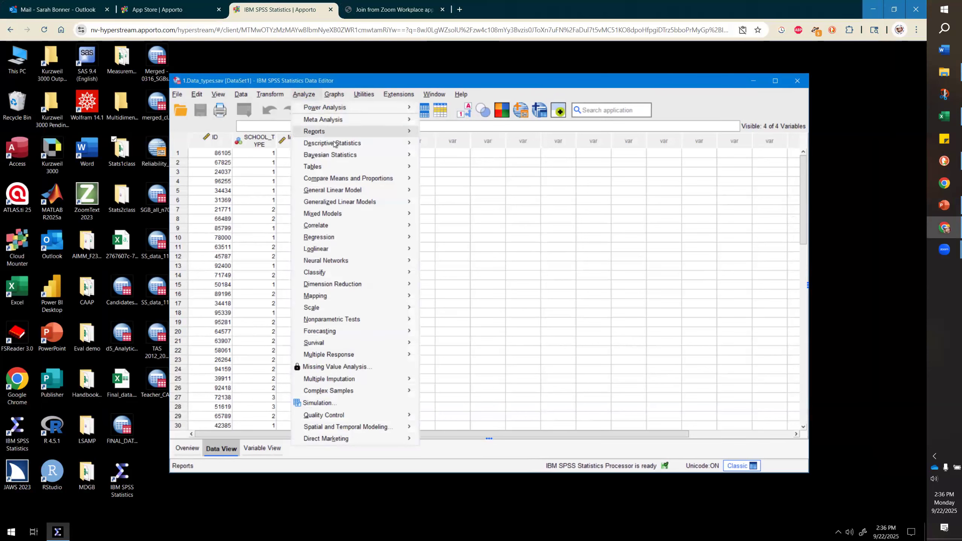
pyautogui.moveTo(335, 143)
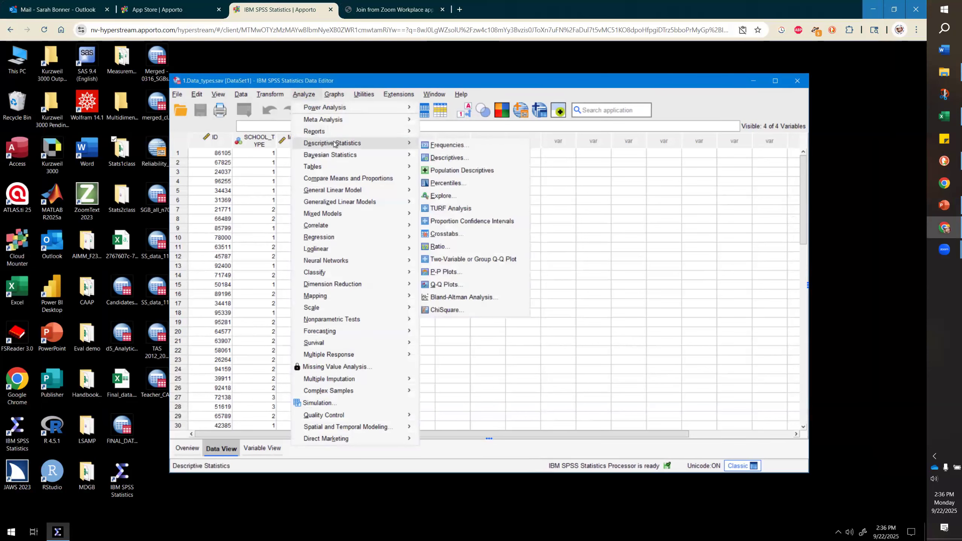
pyautogui.click(439, 157)
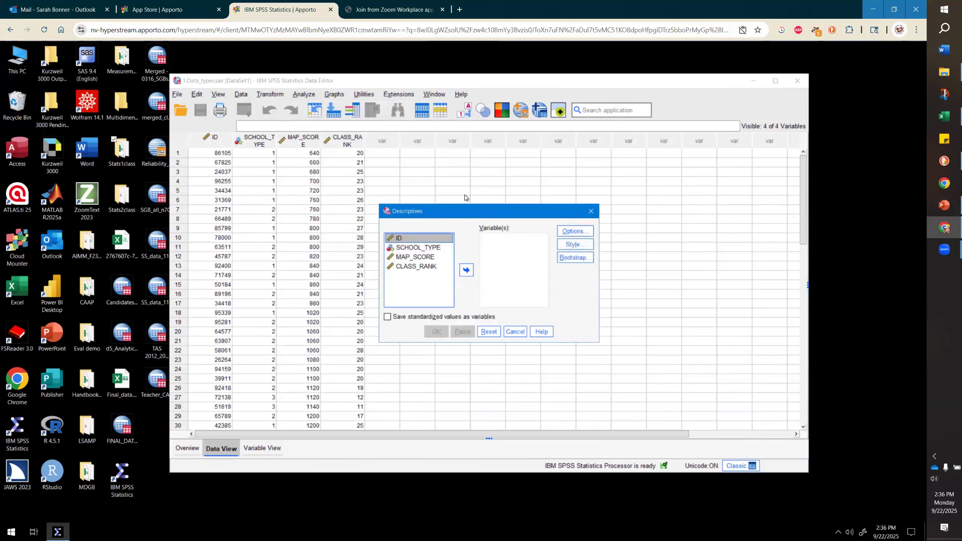
pyautogui.click(427, 258)
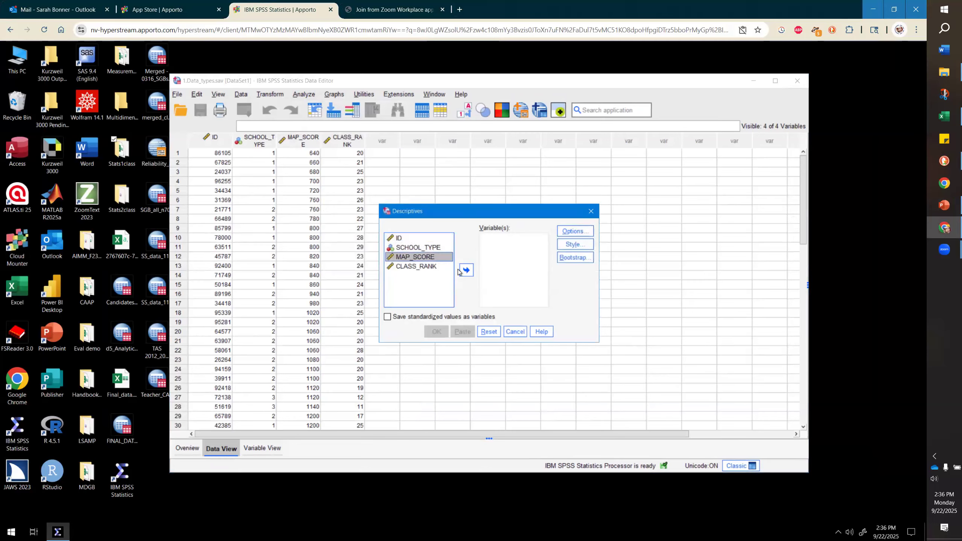
pyautogui.click(468, 270)
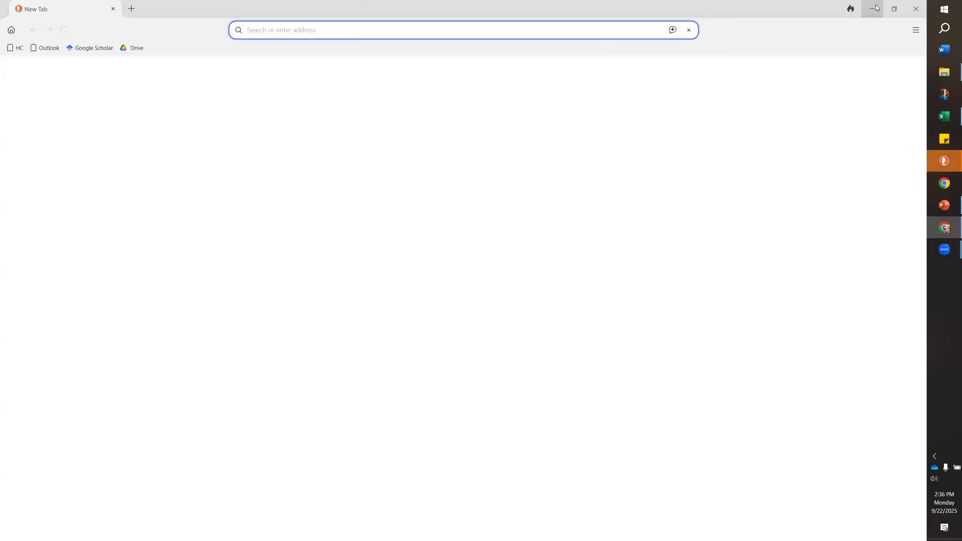
pyautogui.click(877, 7)
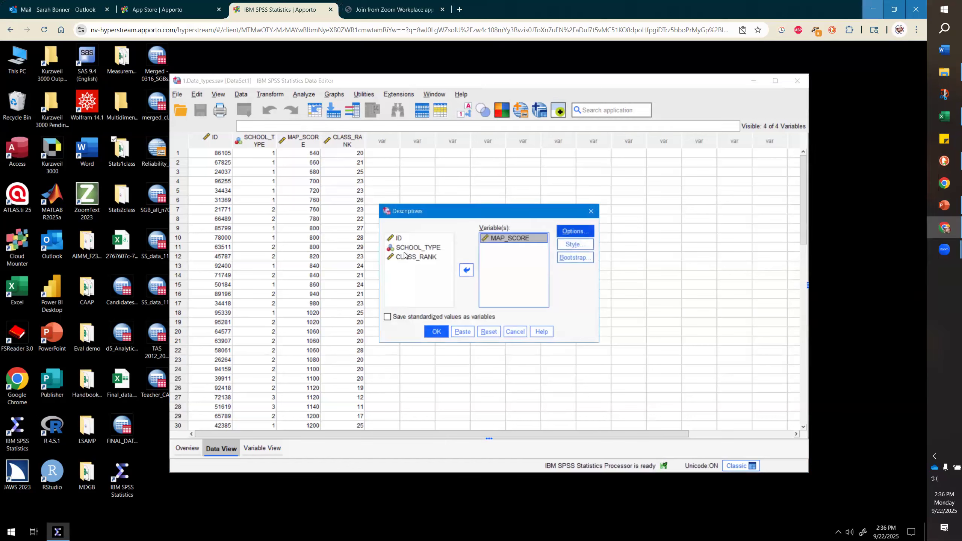
# - Add Variance and Range to the Descriptives options and run the analysis
pyautogui.click(566, 235)
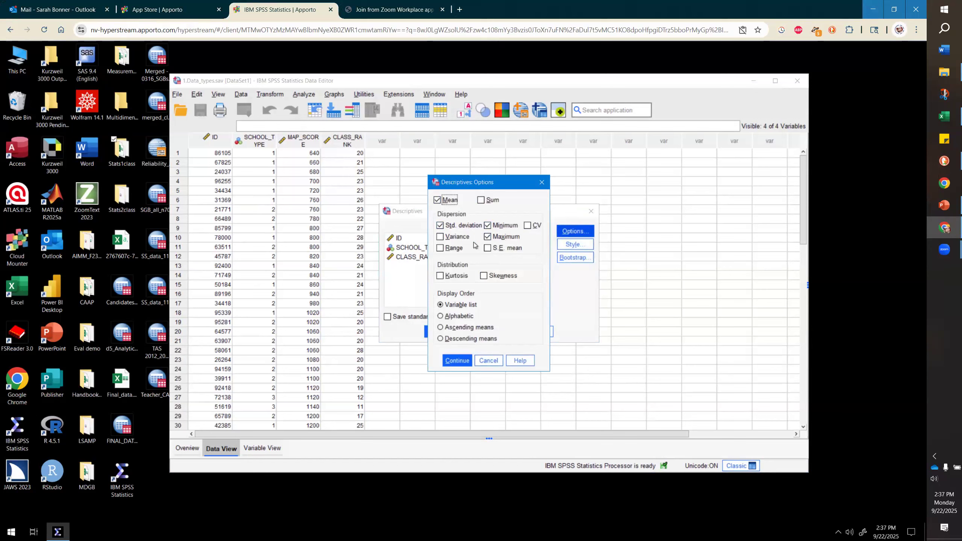
pyautogui.click(462, 238)
pyautogui.click(457, 250)
pyautogui.click(459, 360)
pyautogui.click(437, 332)
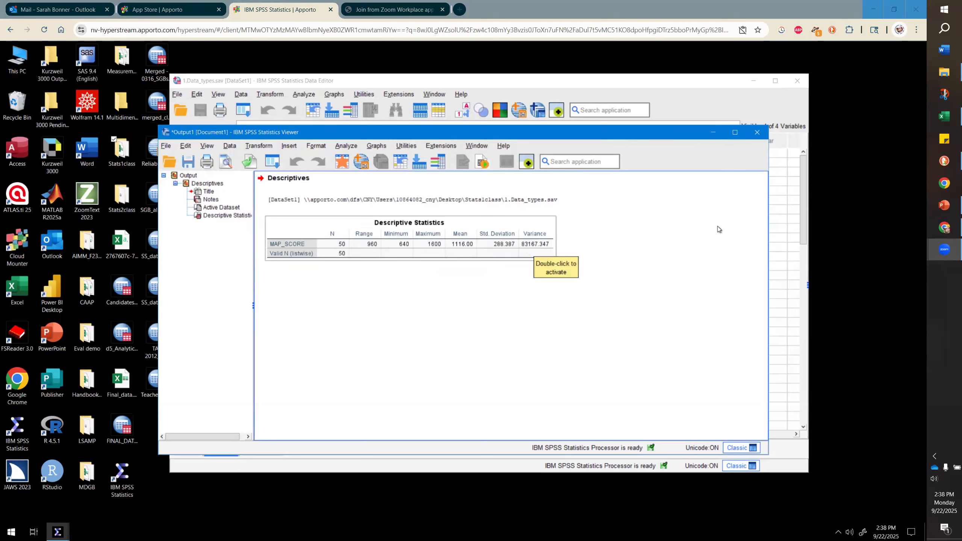
# - Open the Frequencies procedure and move MAP_SCORE into the variables list
pyautogui.click(715, 133)
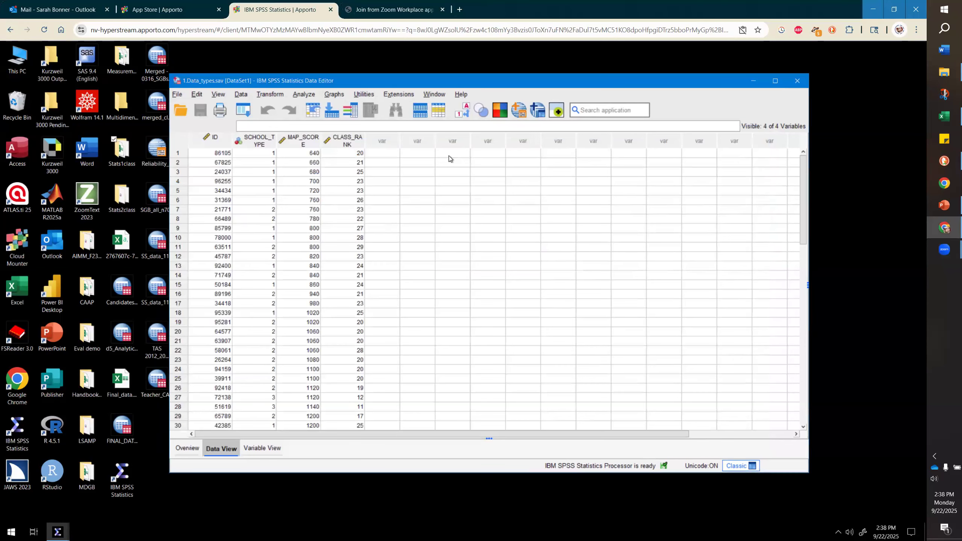
pyautogui.click(309, 95)
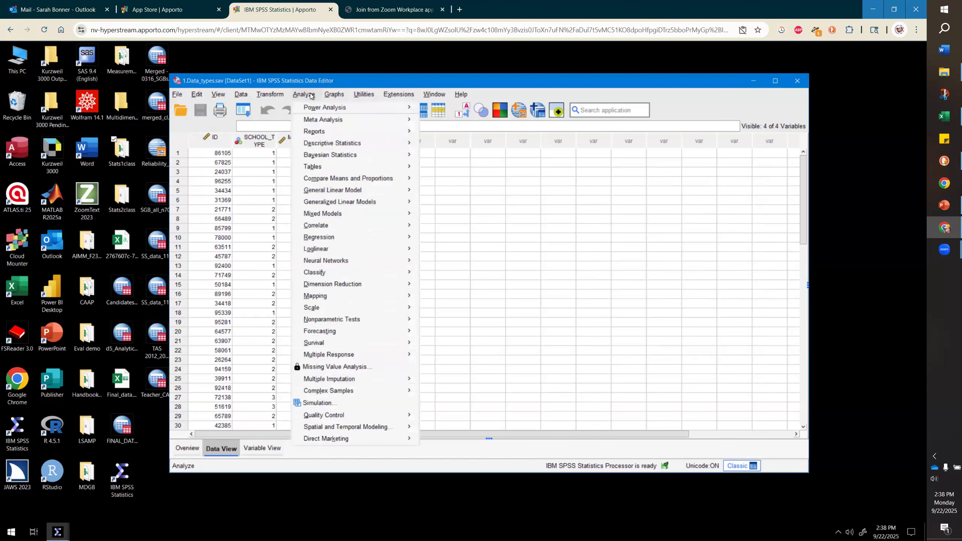
pyautogui.moveTo(384, 146)
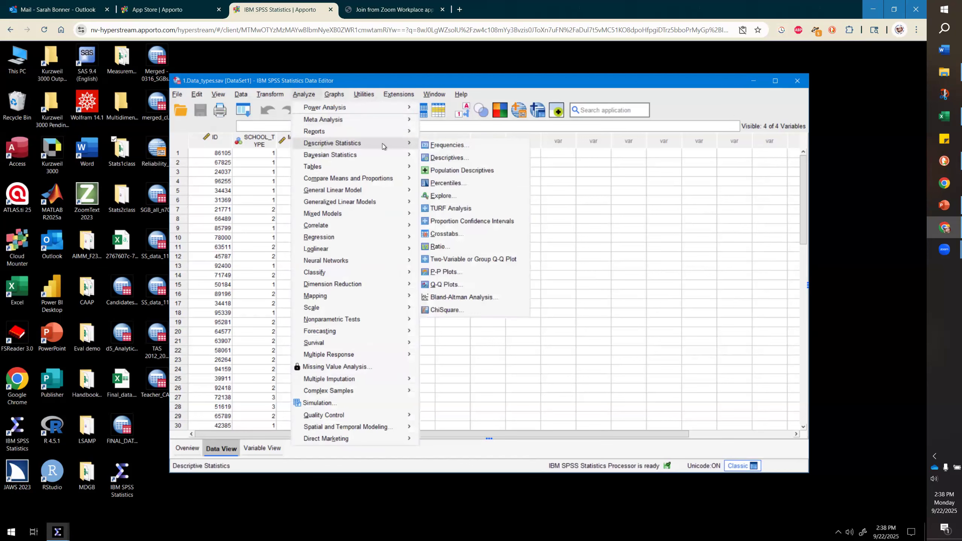
pyautogui.click(435, 148)
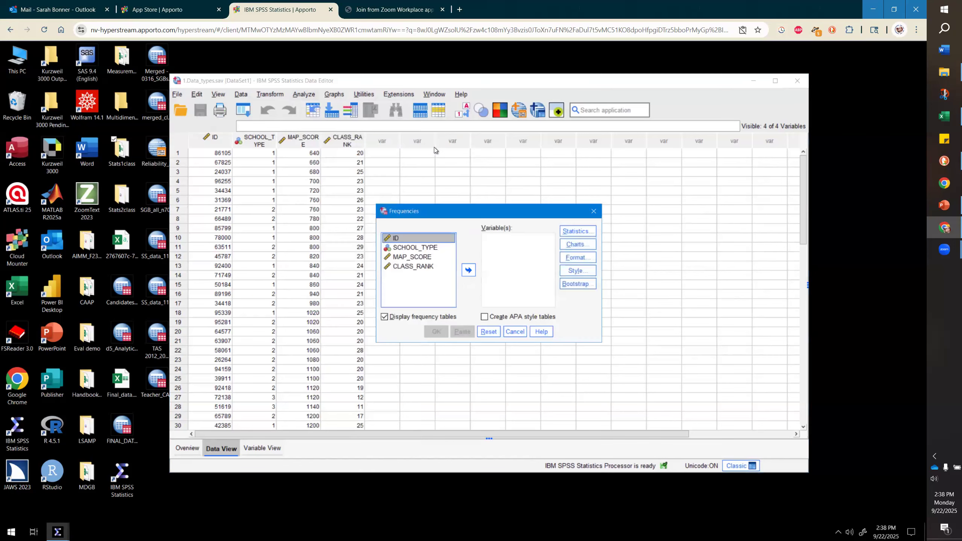
pyautogui.click(439, 258)
pyautogui.click(468, 271)
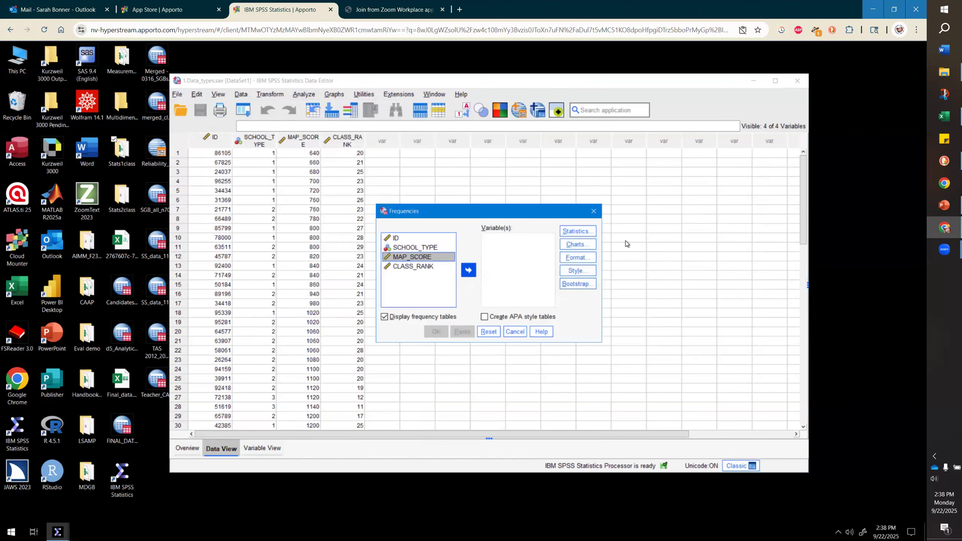
# - Request mean, median, mode, minimum, maximum, standard deviation, variance and range in the Frequencies statistics
pyautogui.click(592, 233)
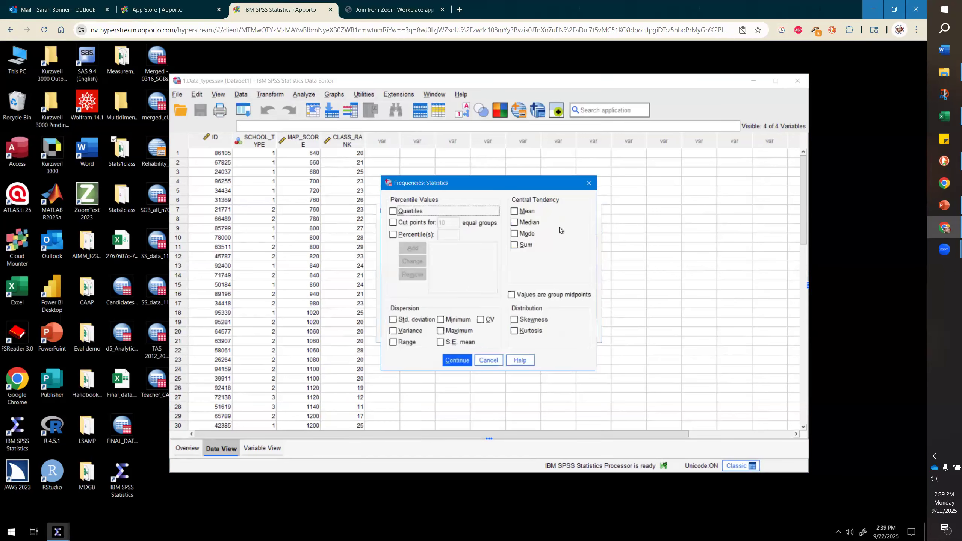
pyautogui.click(515, 212)
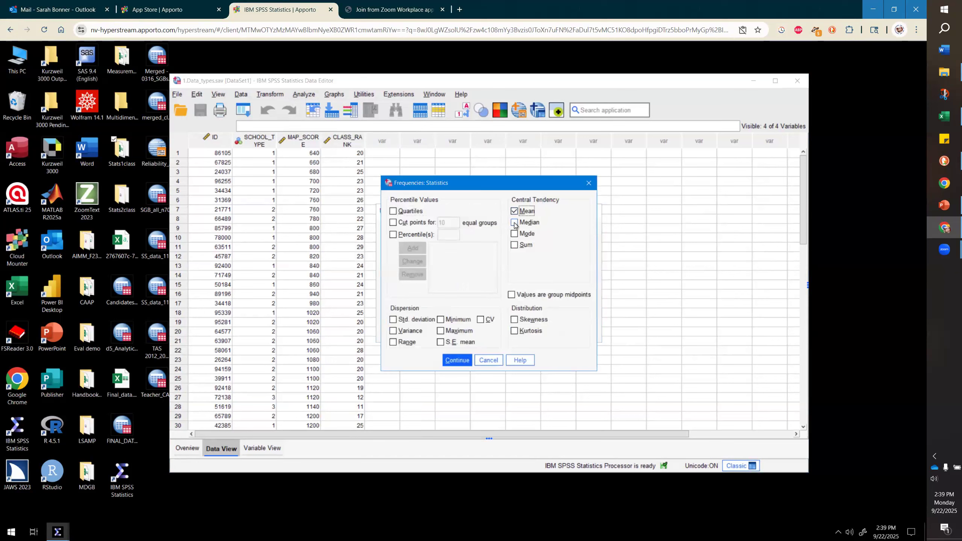
pyautogui.click(515, 224)
pyautogui.click(516, 235)
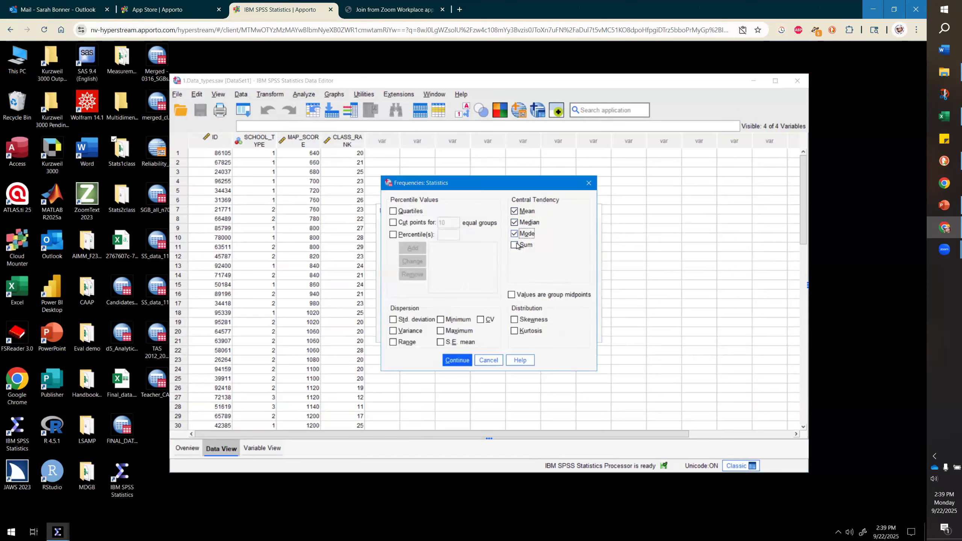
pyautogui.click(448, 319)
pyautogui.click(447, 331)
pyautogui.click(394, 320)
pyautogui.click(398, 331)
pyautogui.click(396, 342)
pyautogui.click(451, 361)
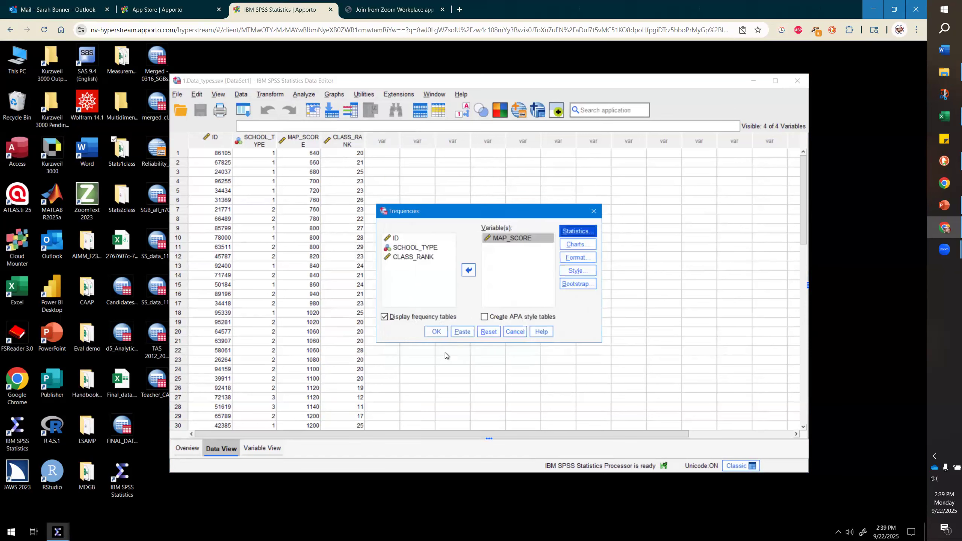
# - Turn off the frequency tables display and run the Frequencies analysis for MAP_SCORE
pyautogui.click(402, 319)
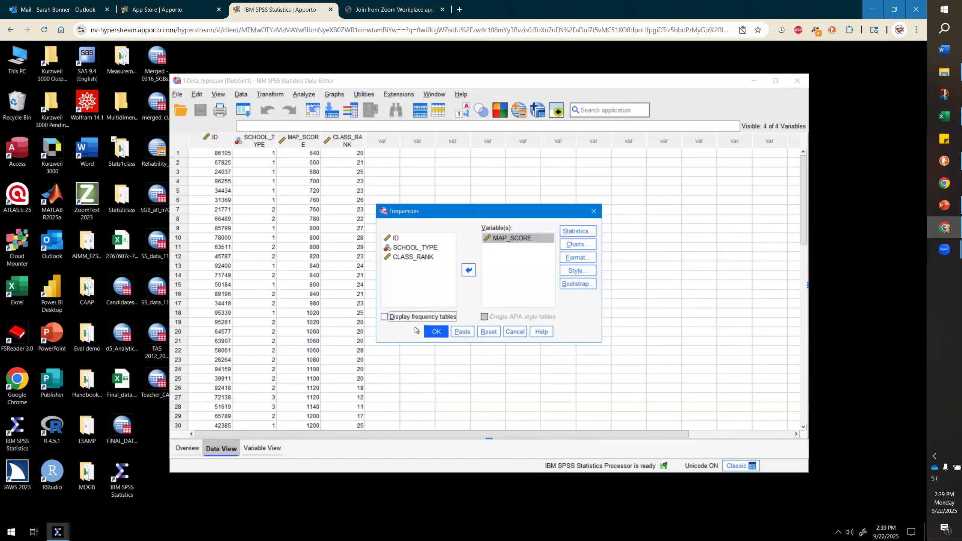
pyautogui.click(436, 332)
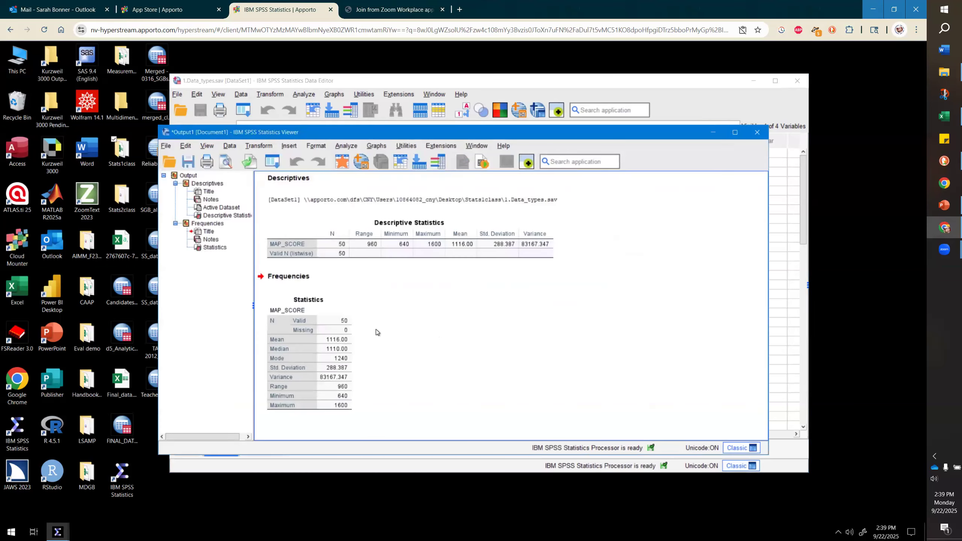
pyautogui.click(354, 341)
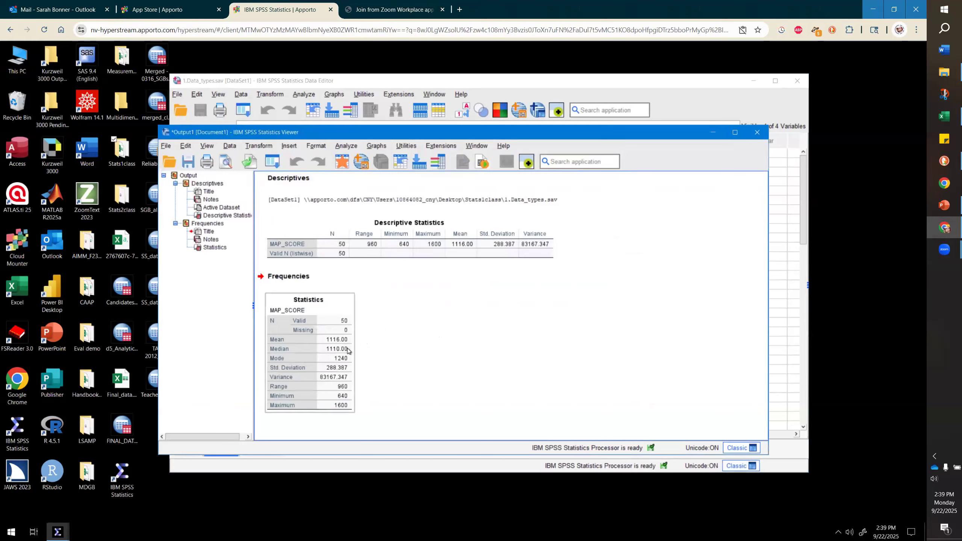
pyautogui.click(525, 336)
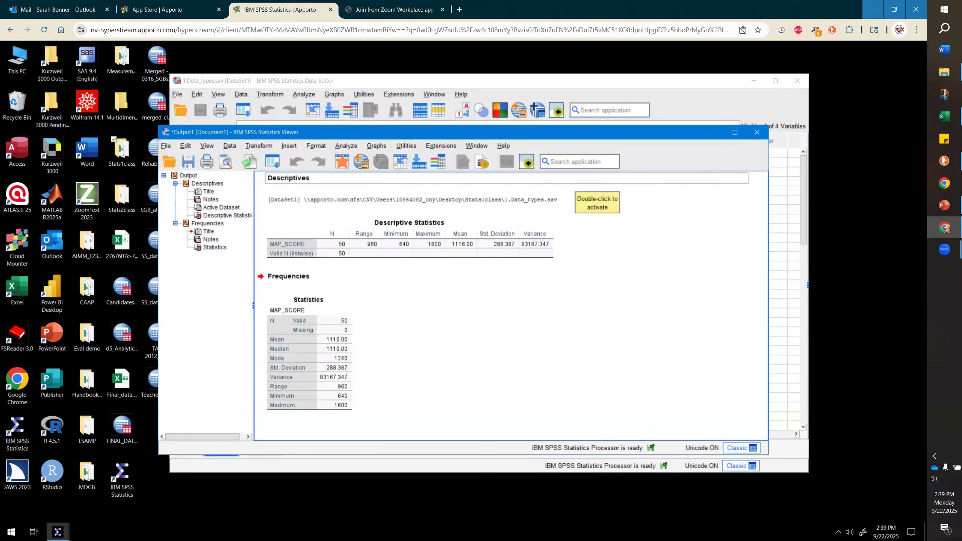
# - Open the Explore procedure and place MAP_SCORE in the dependent list
pyautogui.click(713, 130)
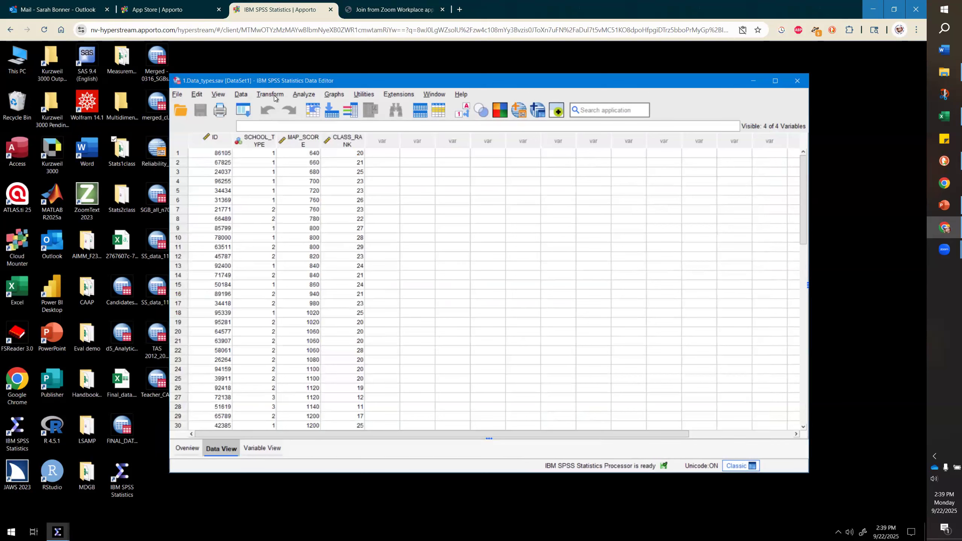
pyautogui.click(300, 95)
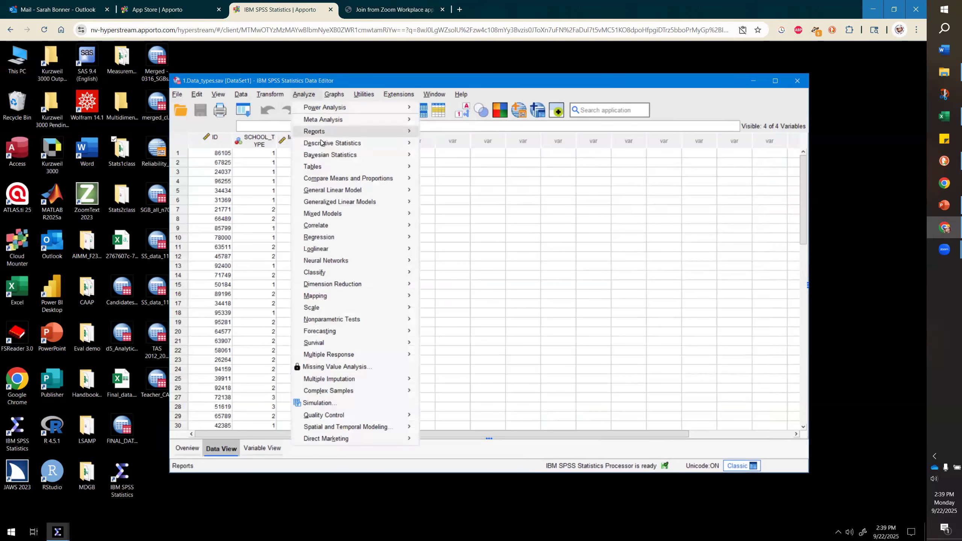
pyautogui.moveTo(322, 143)
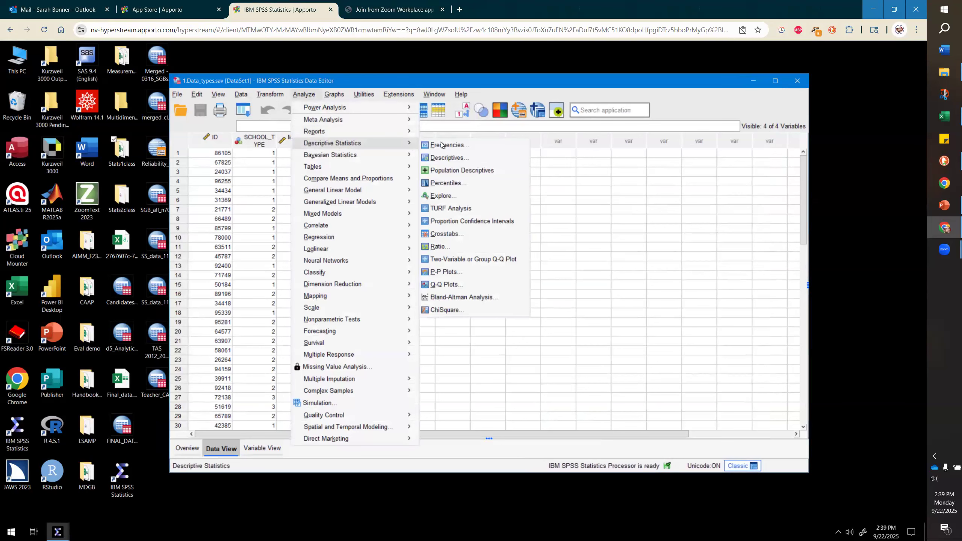
pyautogui.click(453, 196)
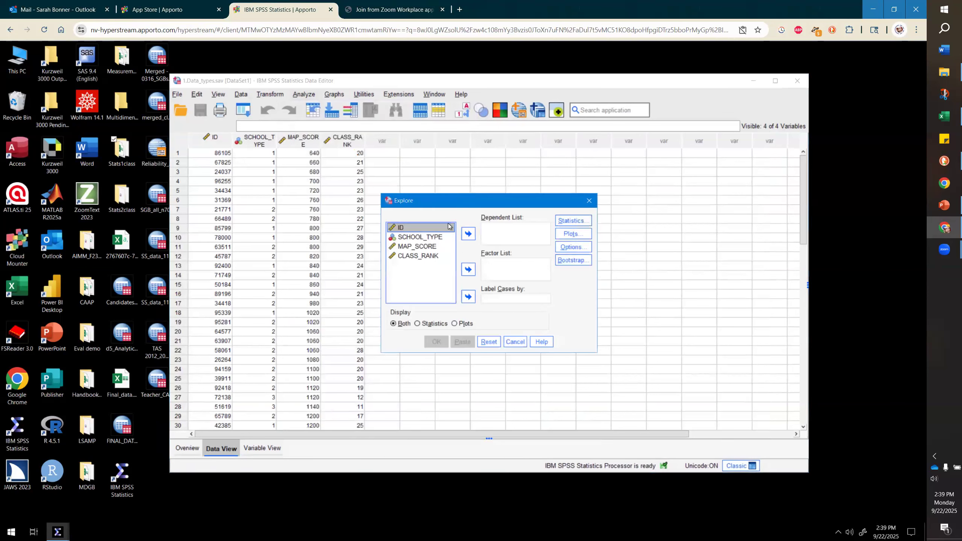
pyautogui.click(438, 246)
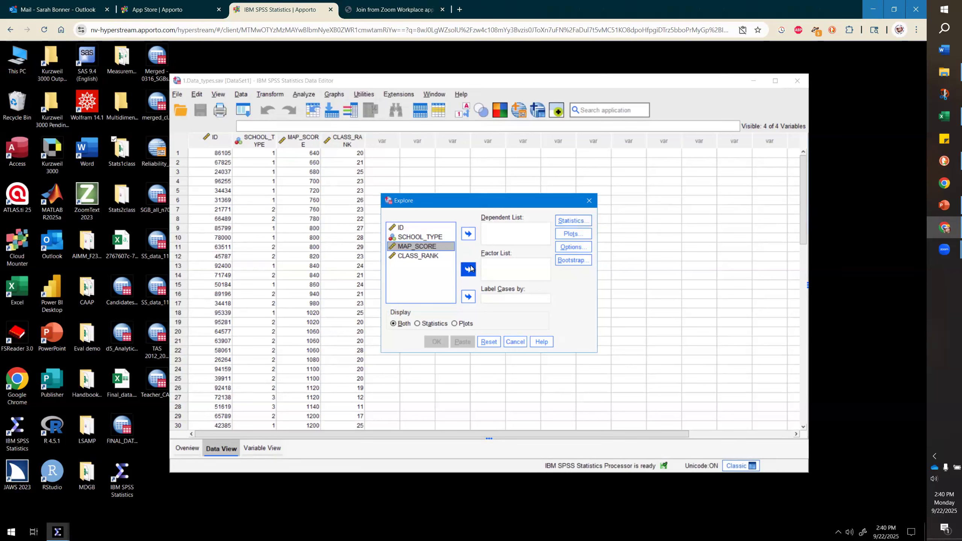
pyautogui.click(469, 233)
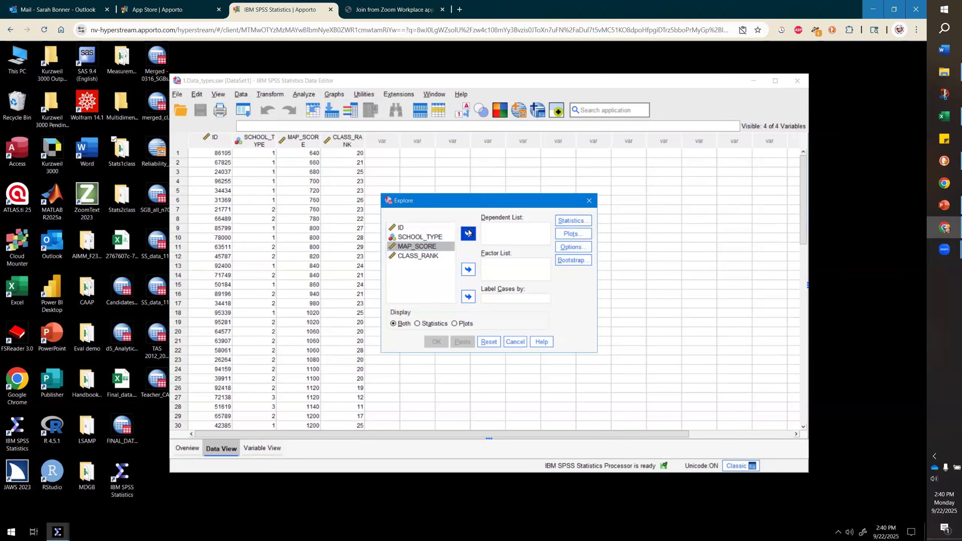
# - Keep Descriptives in Explore statistics, set the display to Statistics only, and run Explore
pyautogui.click(588, 222)
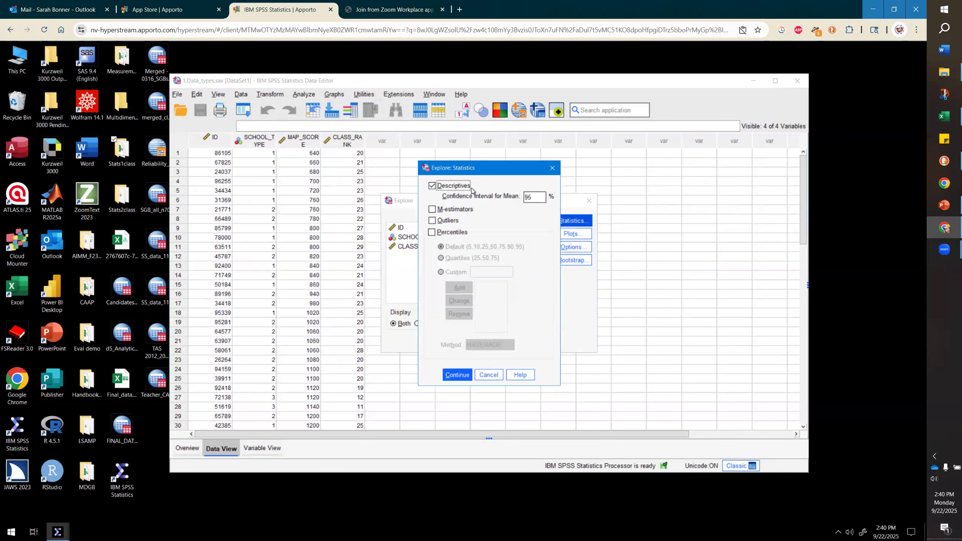
pyautogui.click(463, 375)
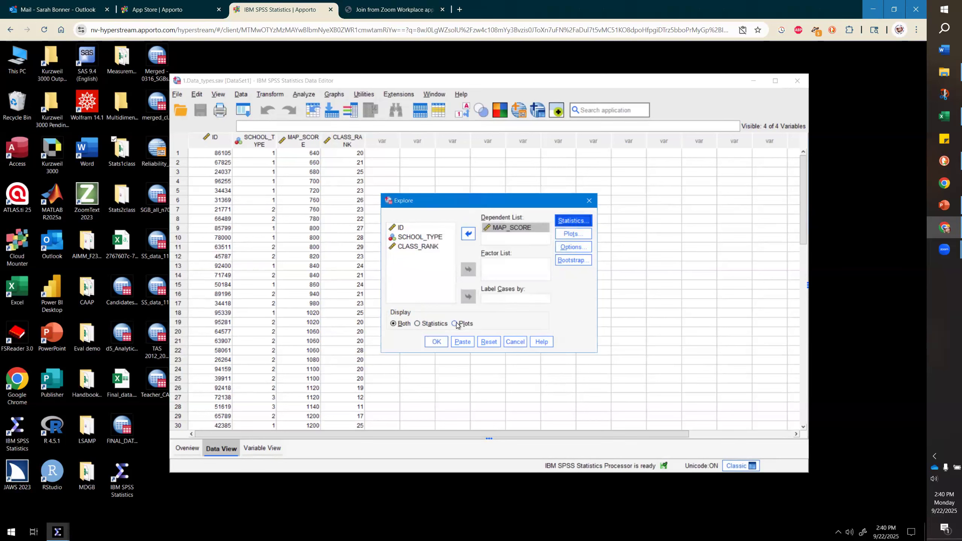
pyautogui.click(418, 324)
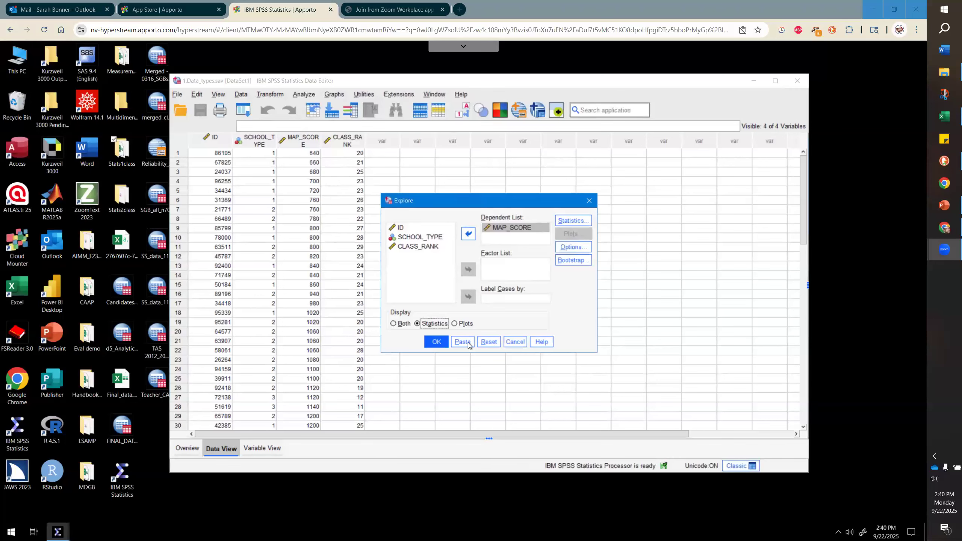
pyautogui.click(436, 342)
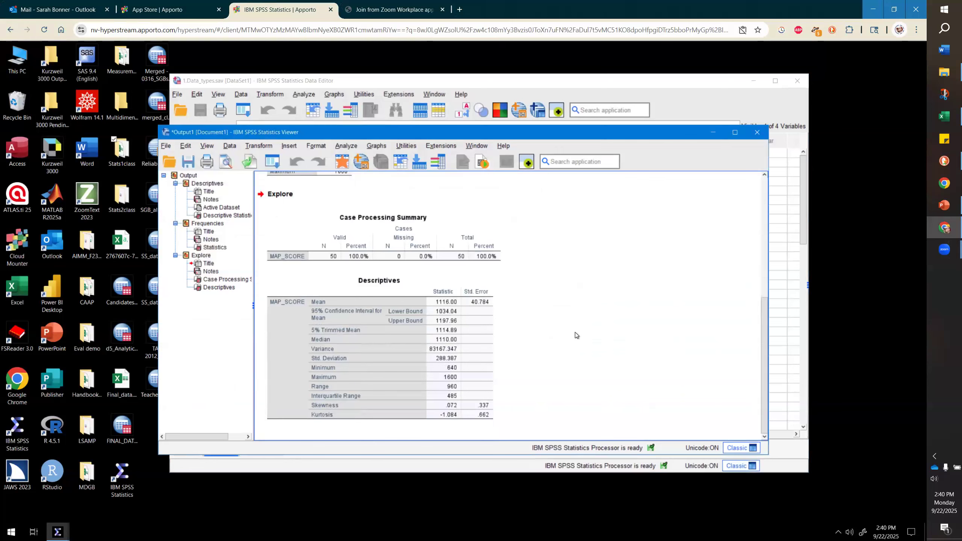
# - Run Descriptives on MAP_SCORE with the option to save standardized values as variables
pyautogui.click(459, 319)
pyautogui.click(714, 133)
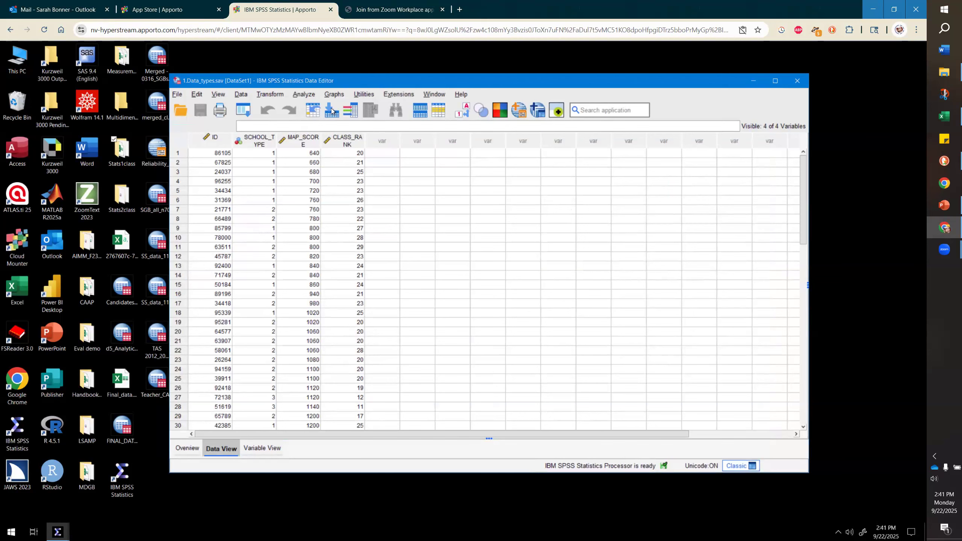
pyautogui.click(299, 96)
pyautogui.moveTo(309, 151)
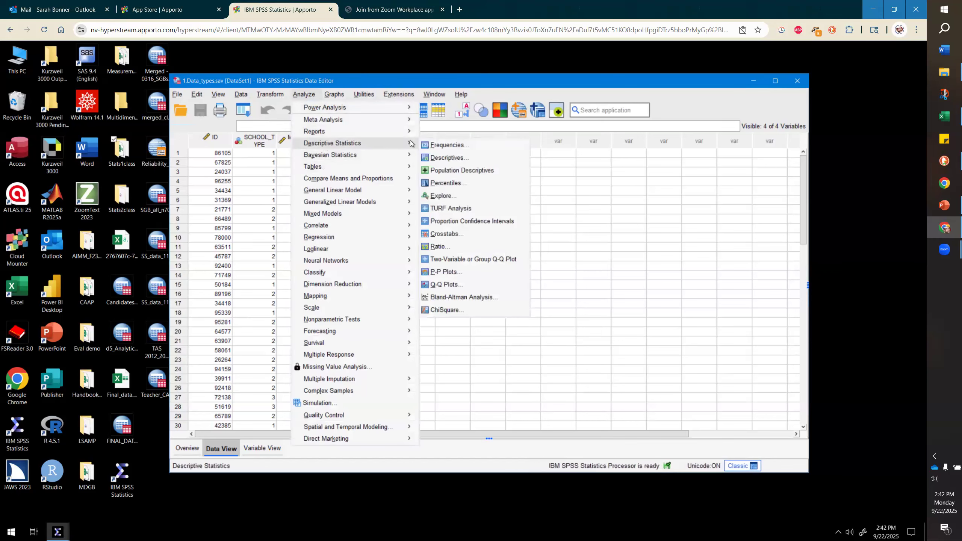
pyautogui.click(437, 164)
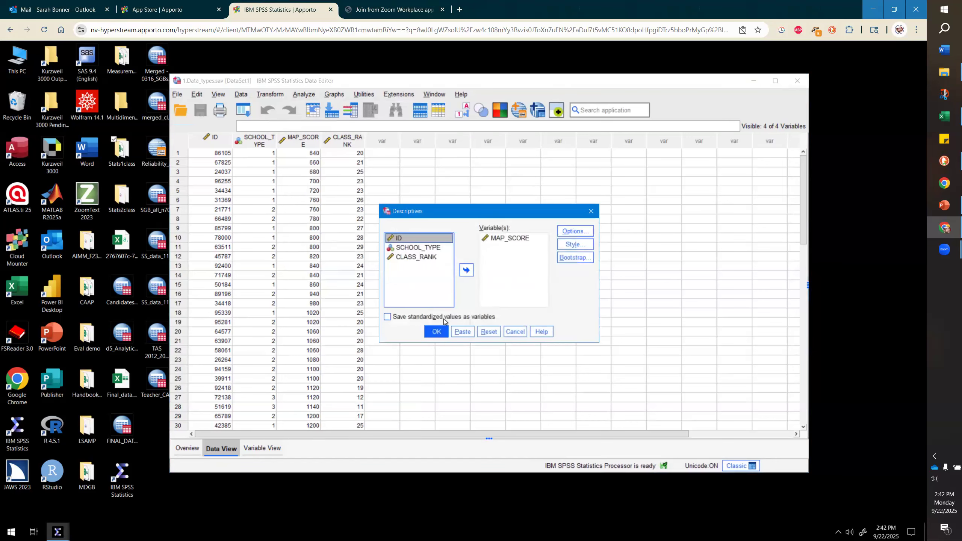
pyautogui.click(444, 320)
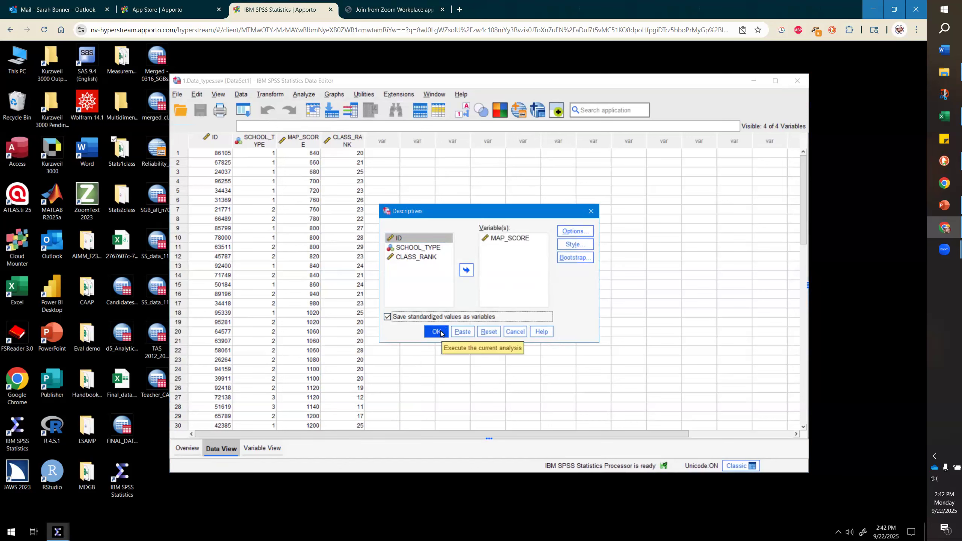
pyautogui.click(437, 332)
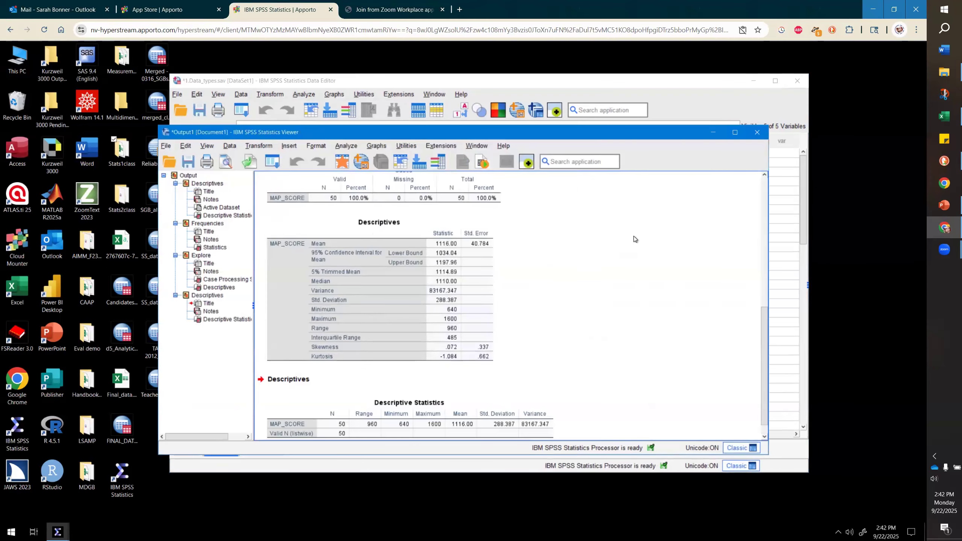
# - Widen the Name and Label columns of the variable definitions, then return to the data grid
pyautogui.click(560, 80)
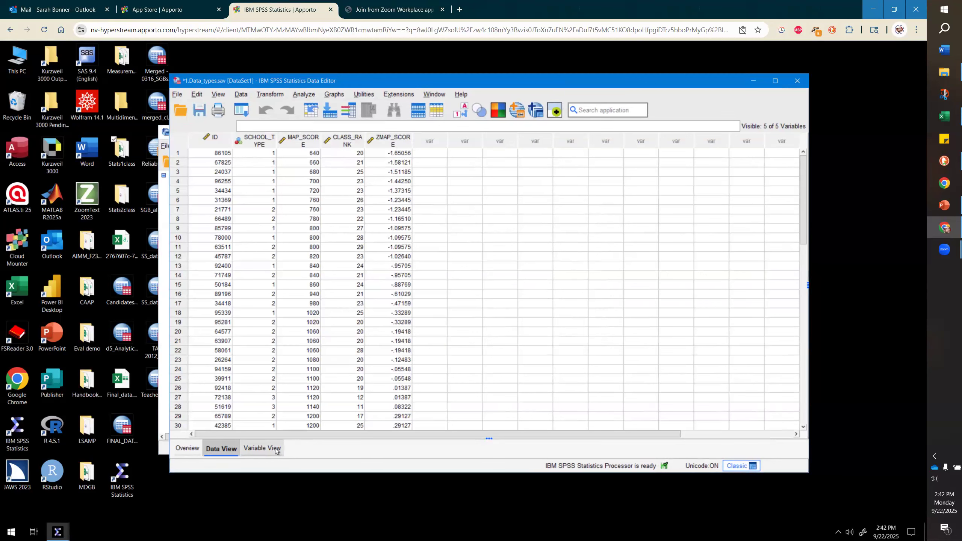
pyautogui.click(263, 448)
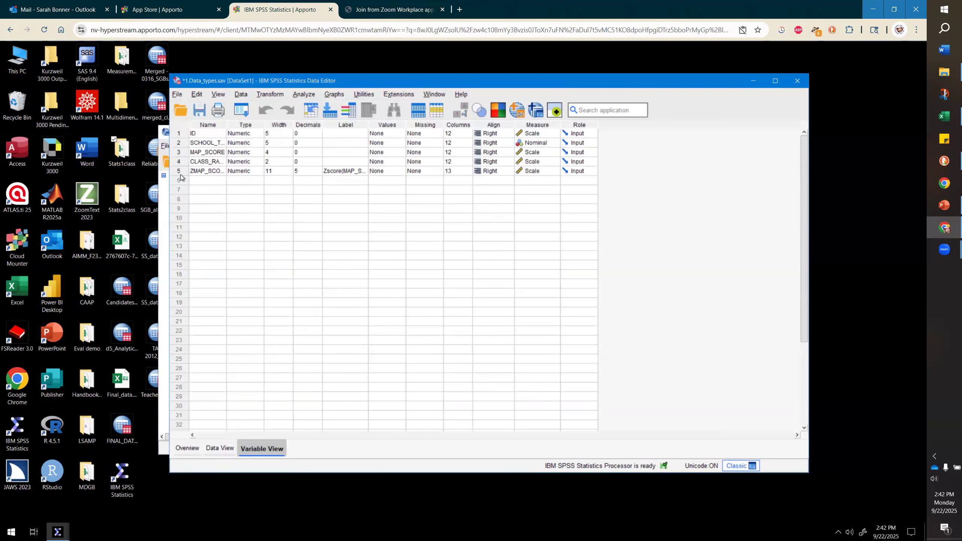
pyautogui.moveTo(229, 126); pyautogui.dragTo(257, 126)
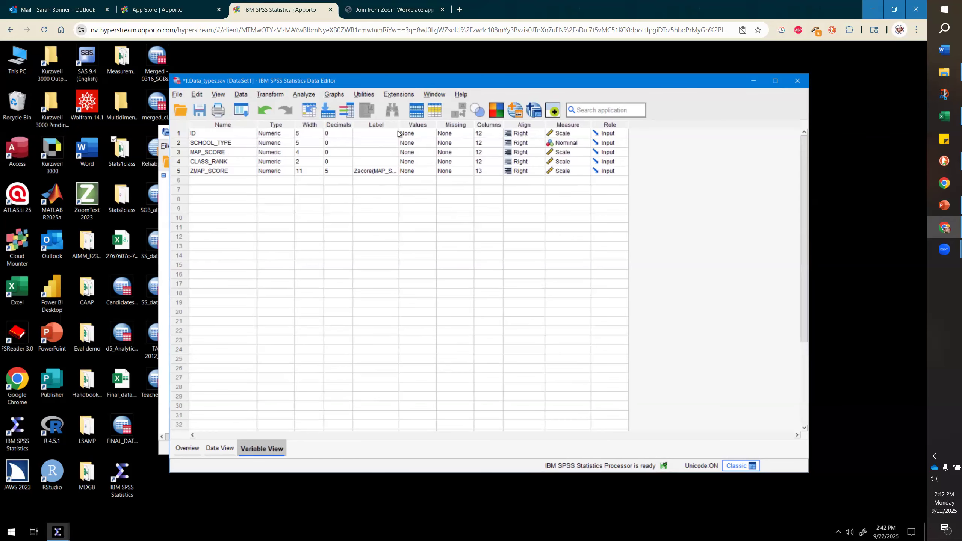
pyautogui.moveTo(400, 126); pyautogui.dragTo(430, 126)
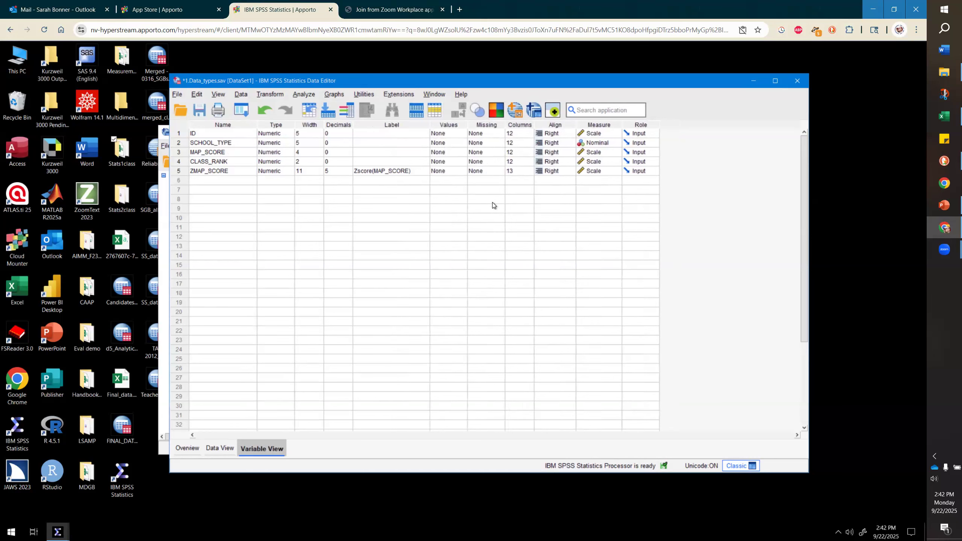
pyautogui.click(218, 453)
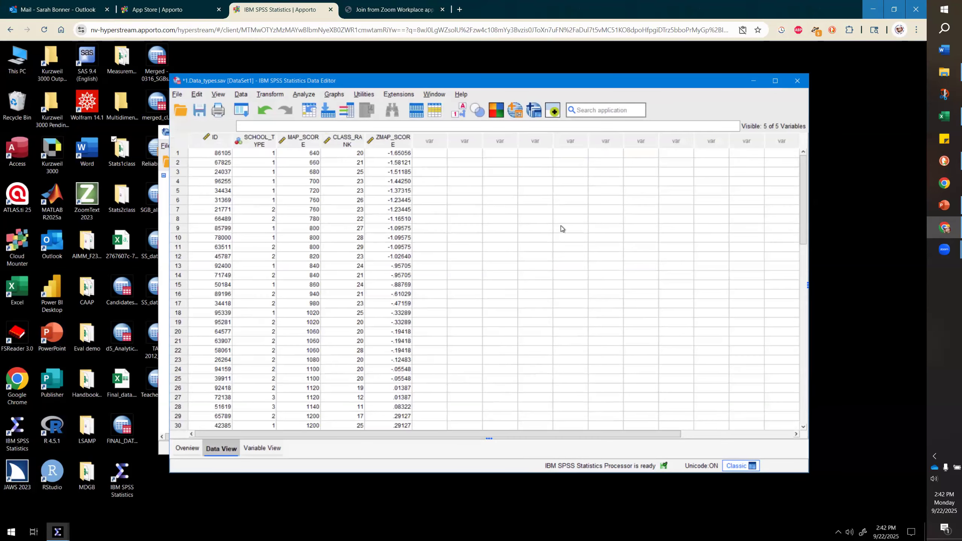
# - Examine the new ZMAP_SCORE column alongside MAP_SCORE across all 50 cases
pyautogui.scroll(-11, 561, 222)
pyautogui.scroll(6, 561, 222)
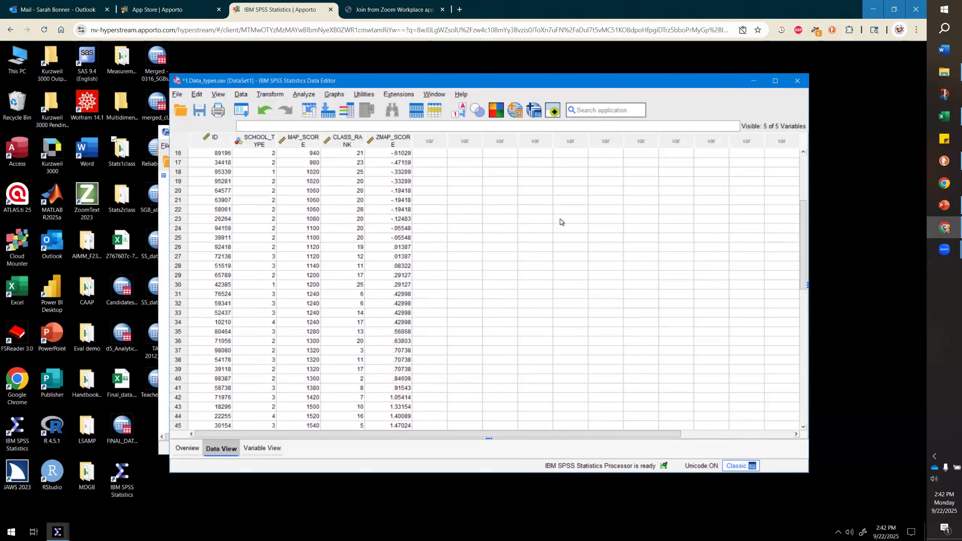
pyautogui.moveTo(499, 83); pyautogui.dragTo(451, 329)
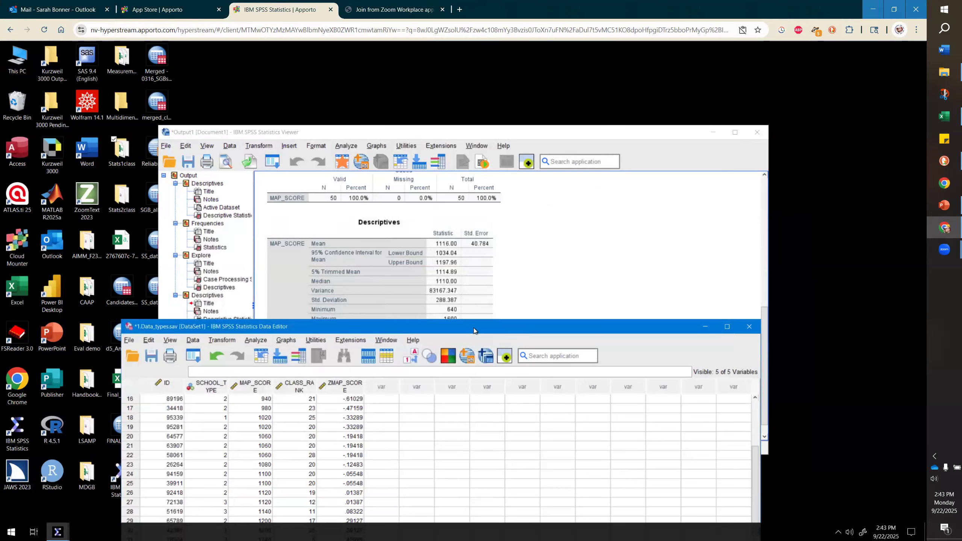
pyautogui.moveTo(474, 328); pyautogui.dragTo(476, 86)
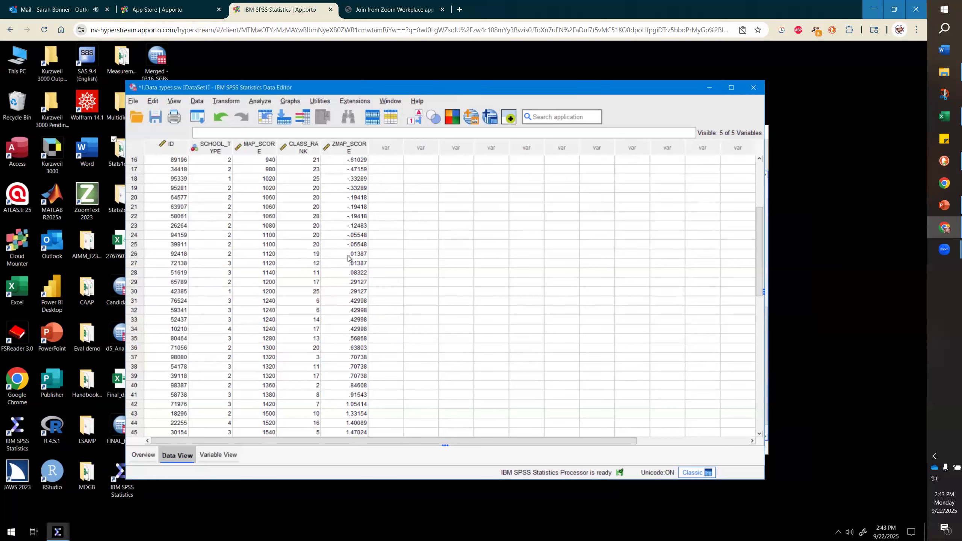
pyautogui.click(377, 246)
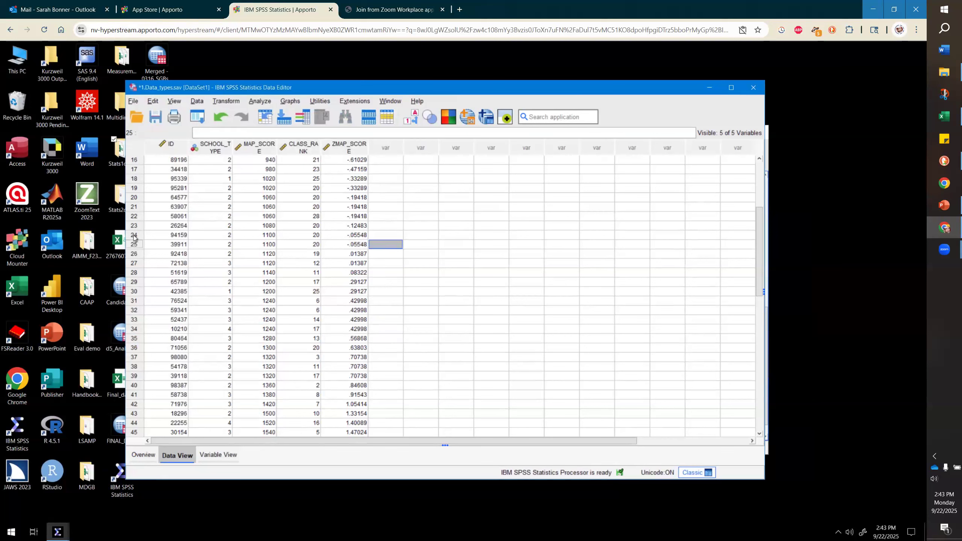
pyautogui.moveTo(134, 237); pyautogui.dragTo(134, 245)
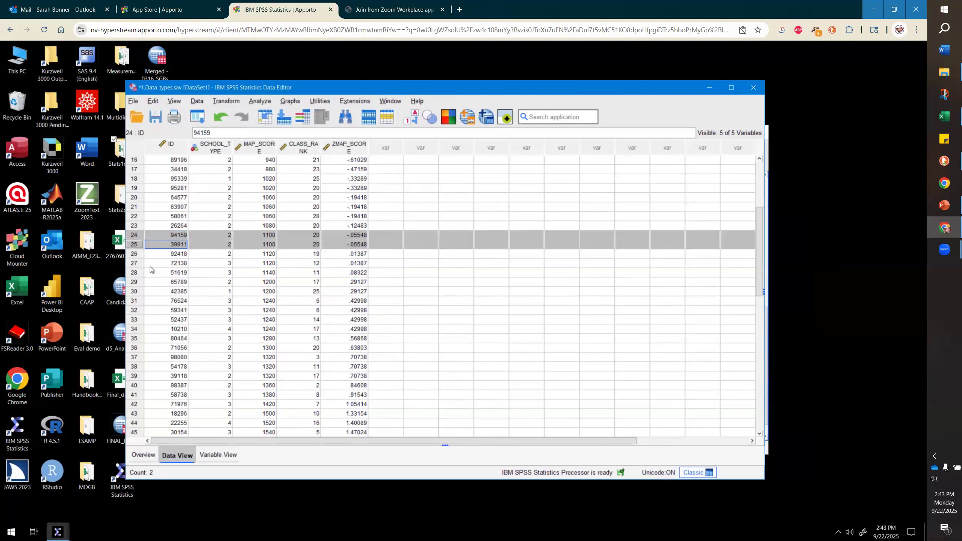
pyautogui.click(134, 273)
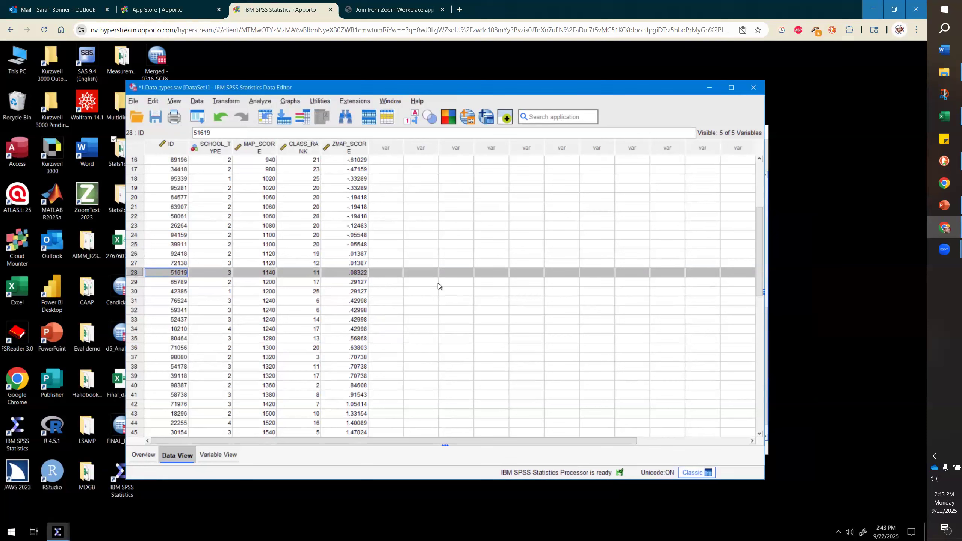
pyautogui.scroll(3, 376, 249)
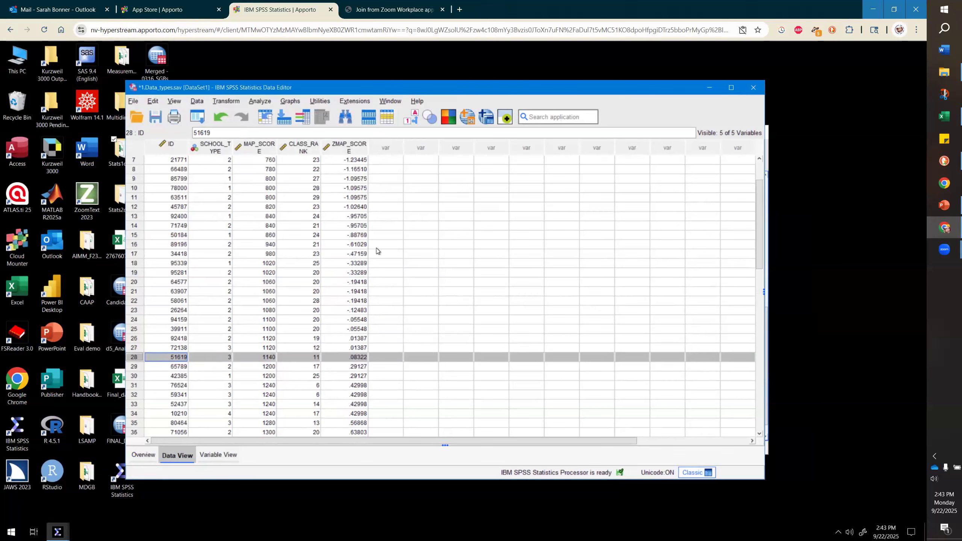
pyautogui.scroll(2, 377, 250)
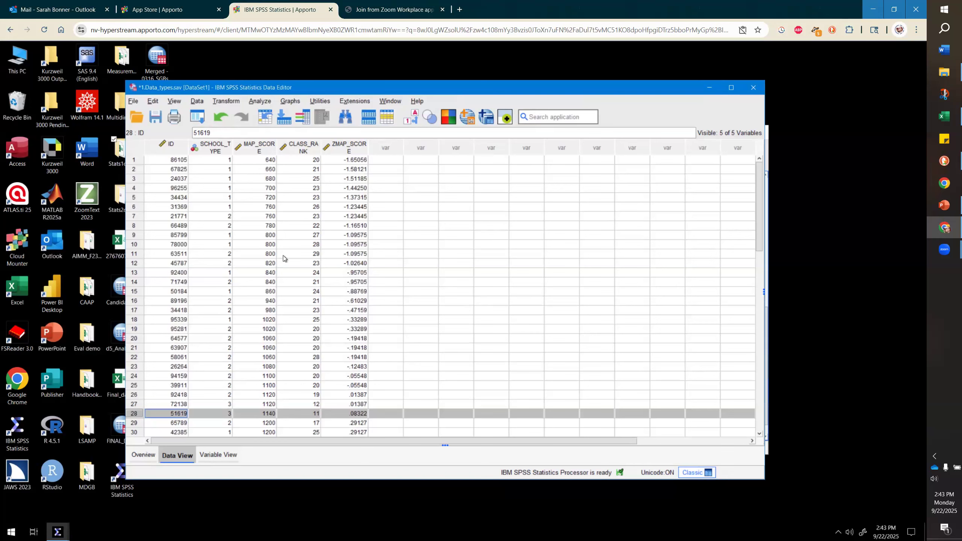
pyautogui.scroll(-11, 283, 256)
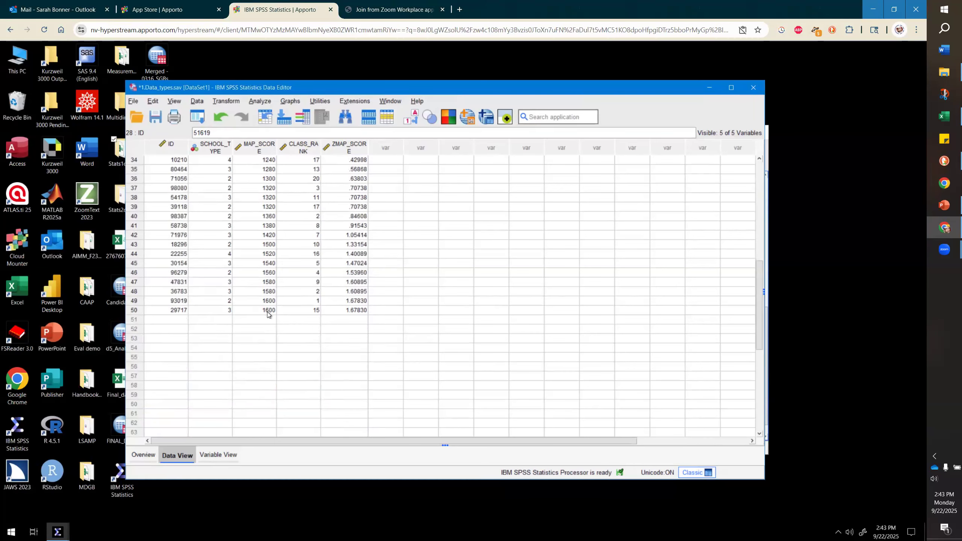
pyautogui.scroll(11, 268, 303)
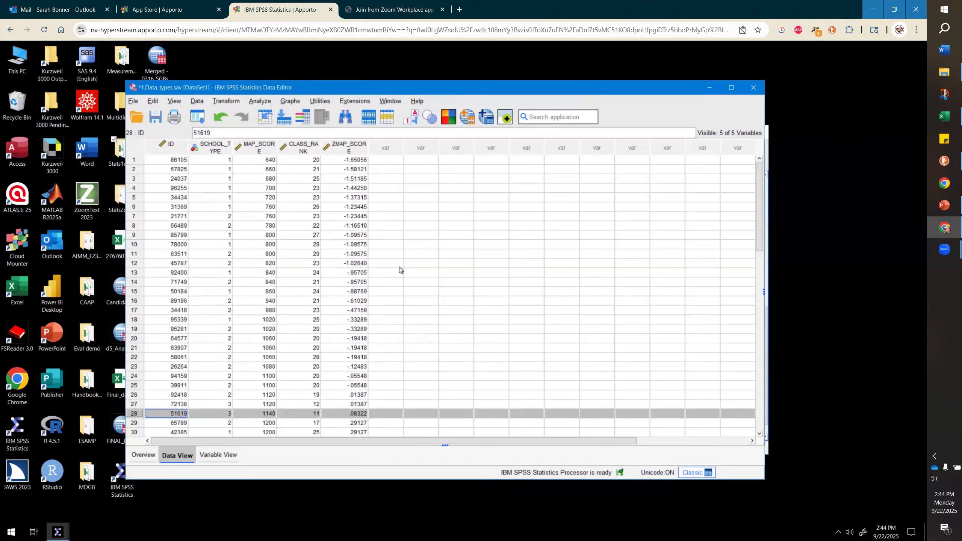
pyautogui.scroll(-9, 399, 267)
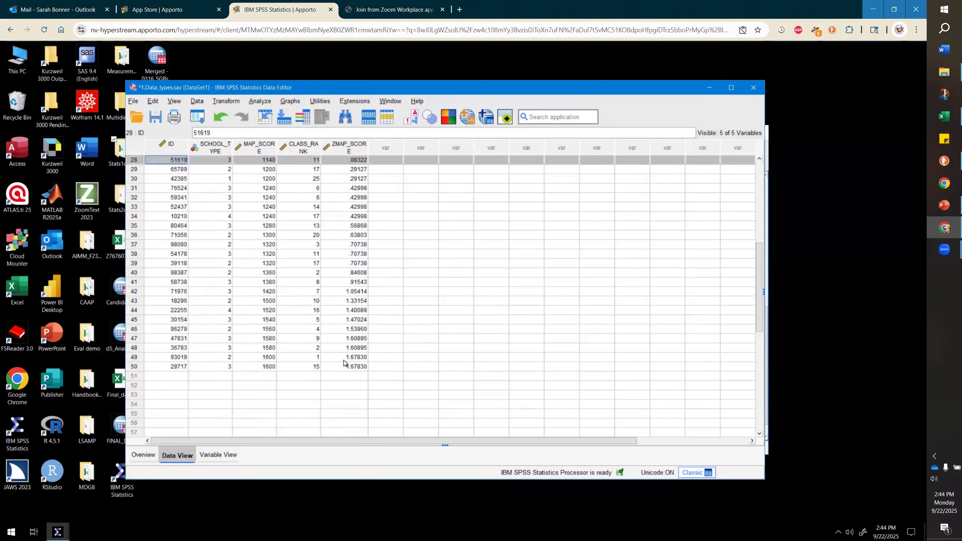
pyautogui.moveTo(344, 358); pyautogui.dragTo(343, 368)
pyautogui.click(352, 370)
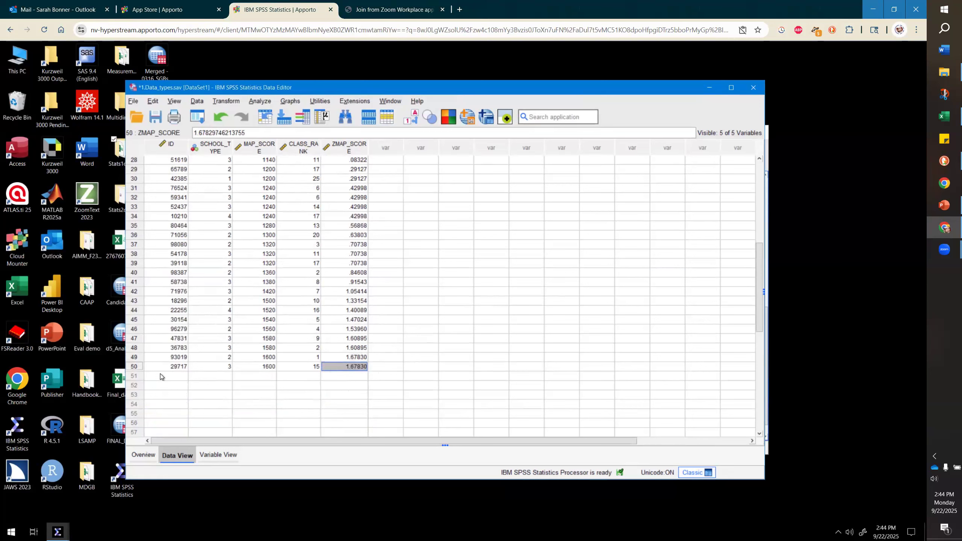
pyautogui.click(135, 367)
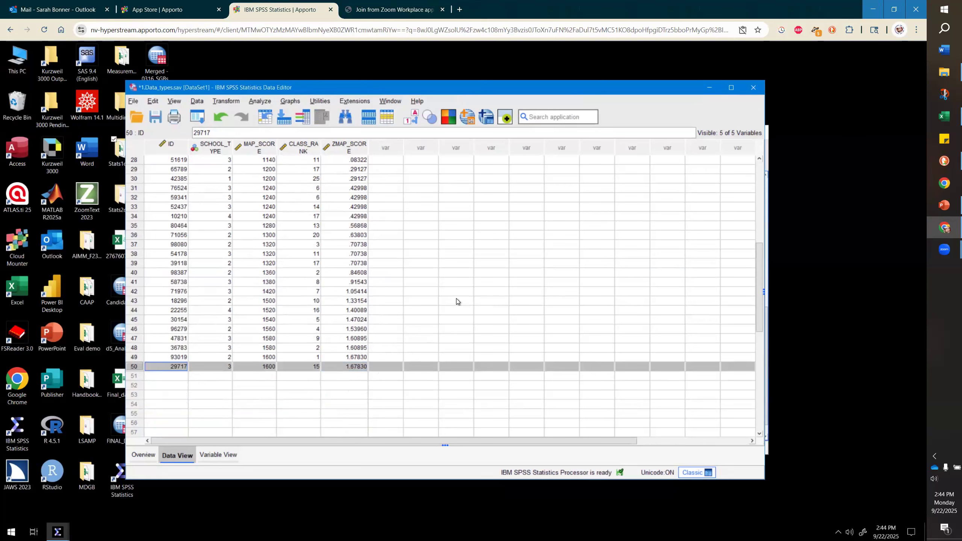
pyautogui.scroll(9, 457, 299)
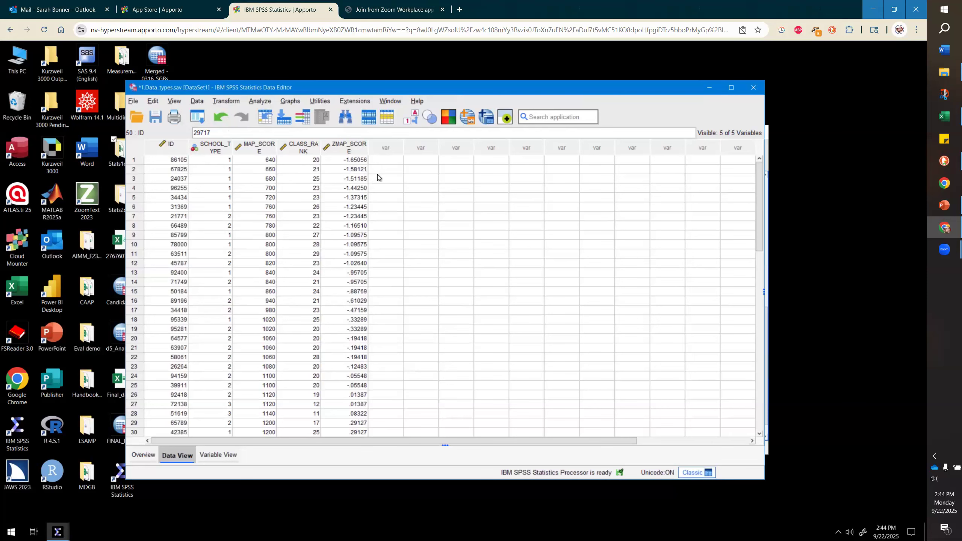
pyautogui.scroll(-8, 423, 192)
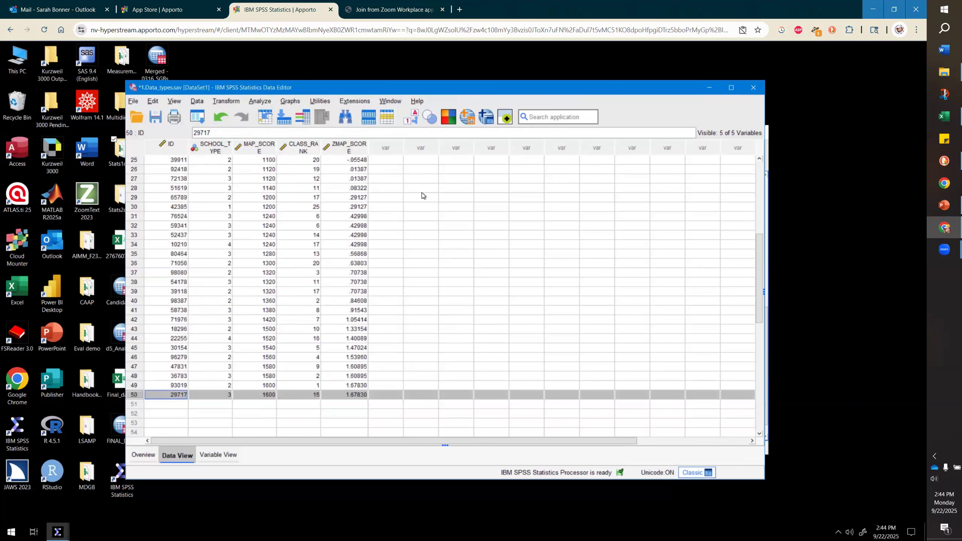
pyautogui.scroll(8, 422, 192)
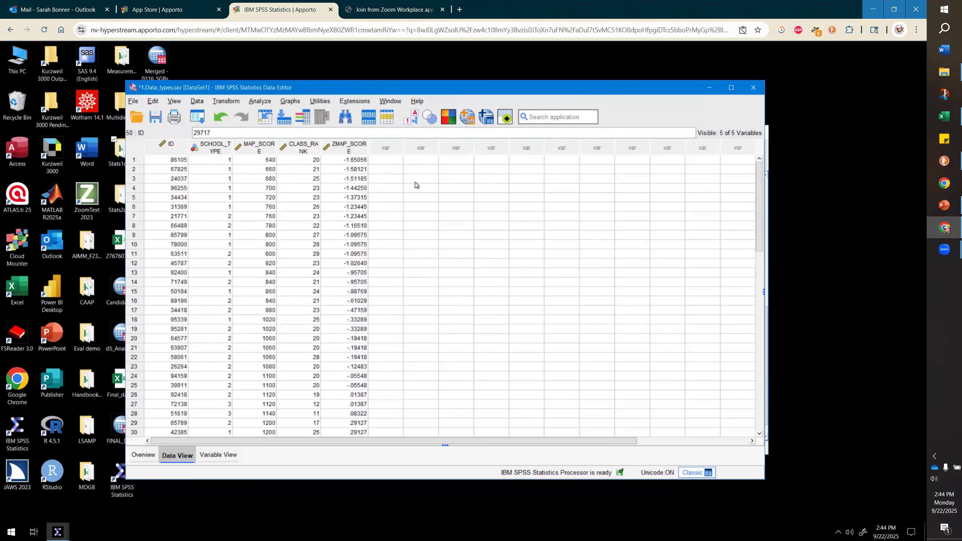
pyautogui.scroll(-1, 415, 182)
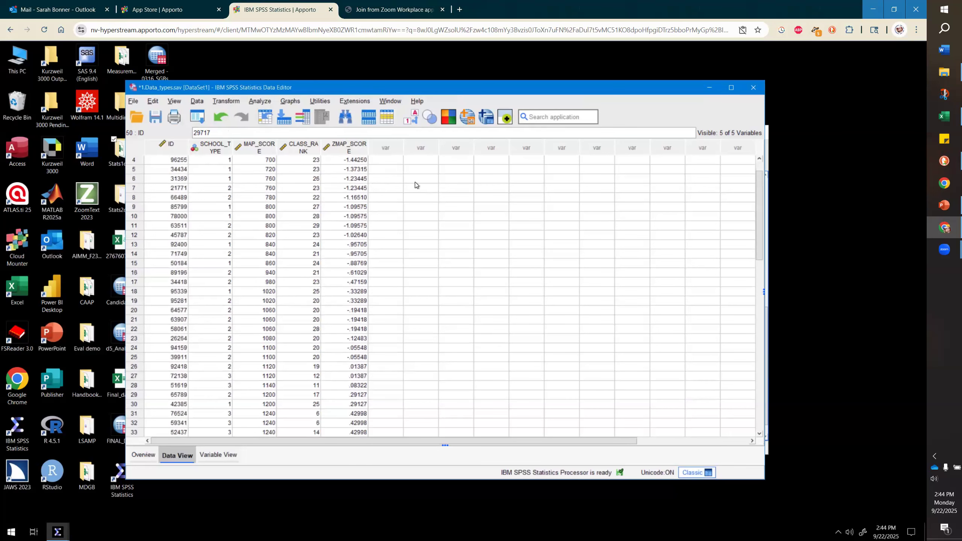
# - Sort the cases by MAP_SCORE in descending order
pyautogui.click(194, 104)
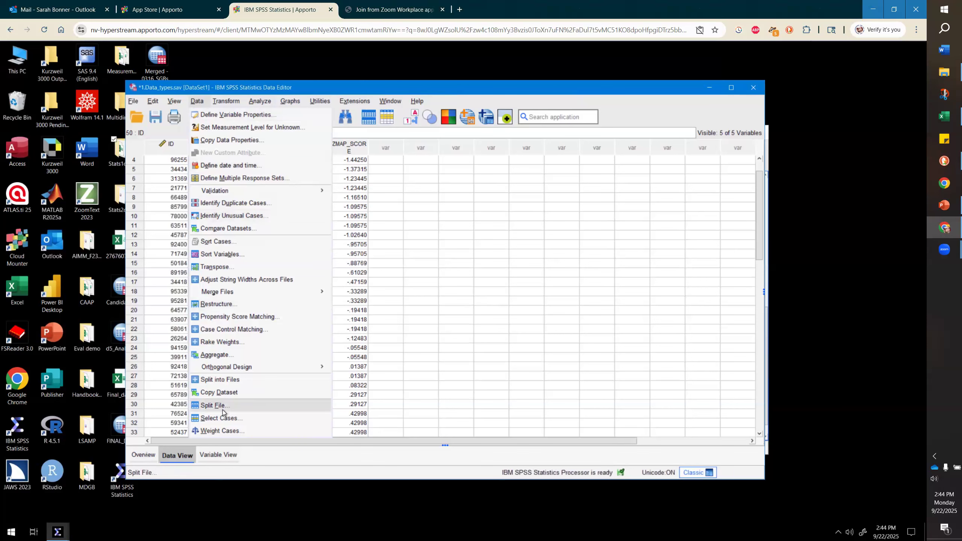
pyautogui.click(206, 243)
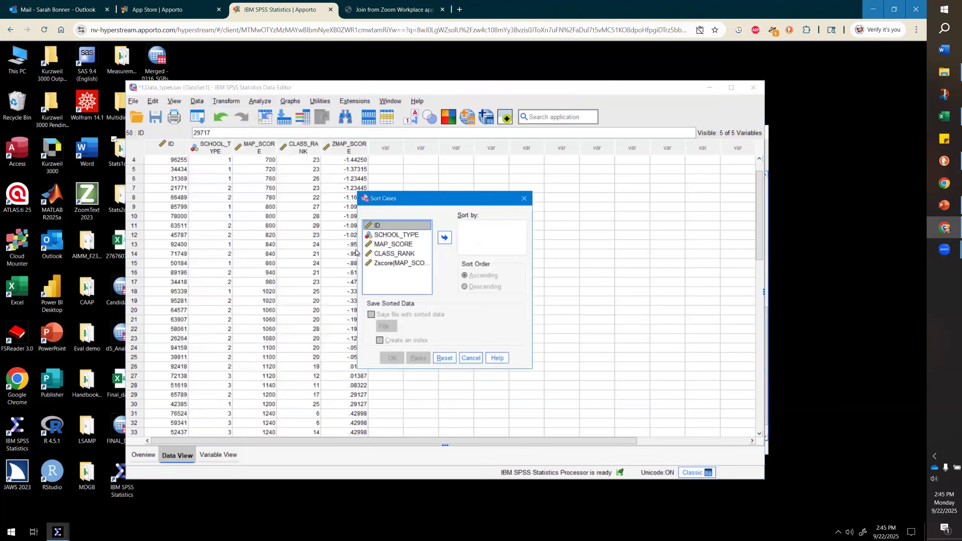
pyautogui.click(417, 244)
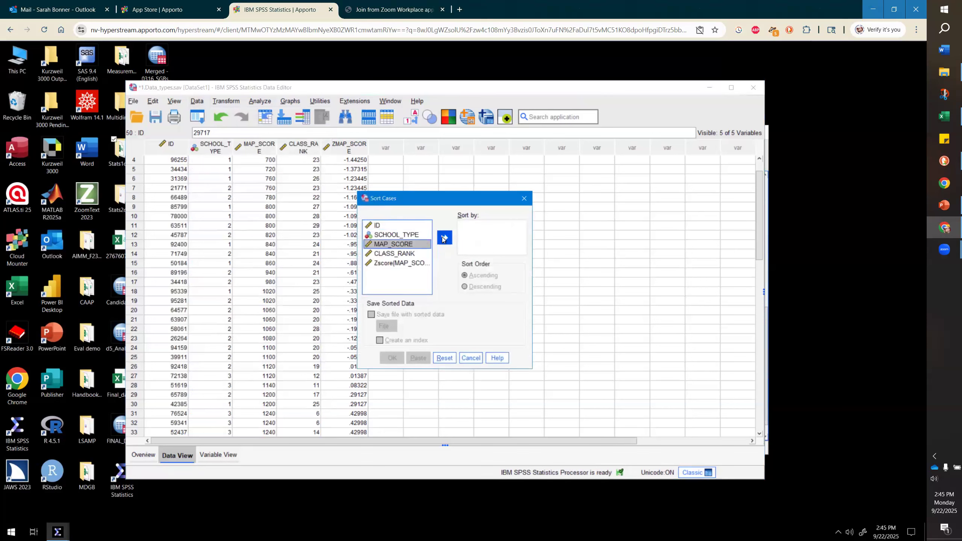
pyautogui.click(444, 238)
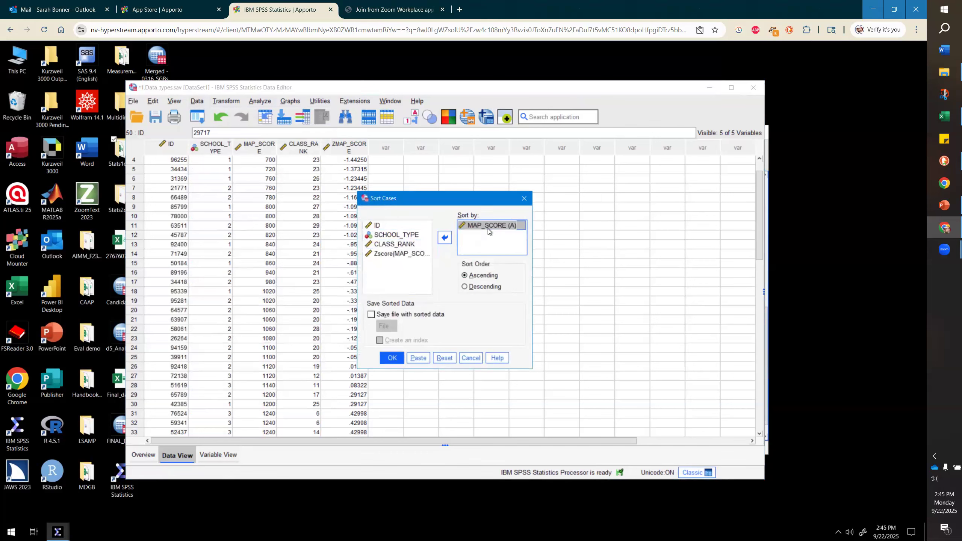
pyautogui.click(483, 288)
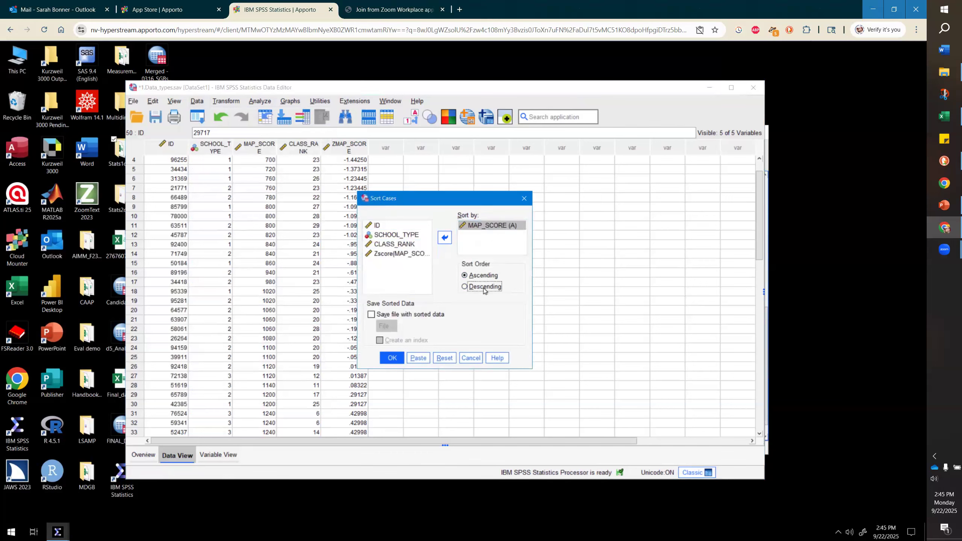
pyautogui.click(391, 358)
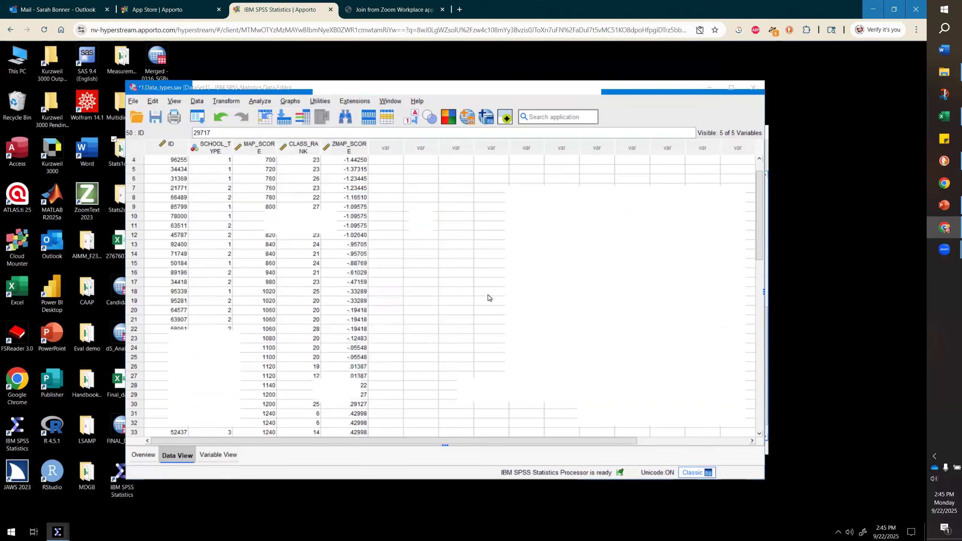
pyautogui.click(297, 464)
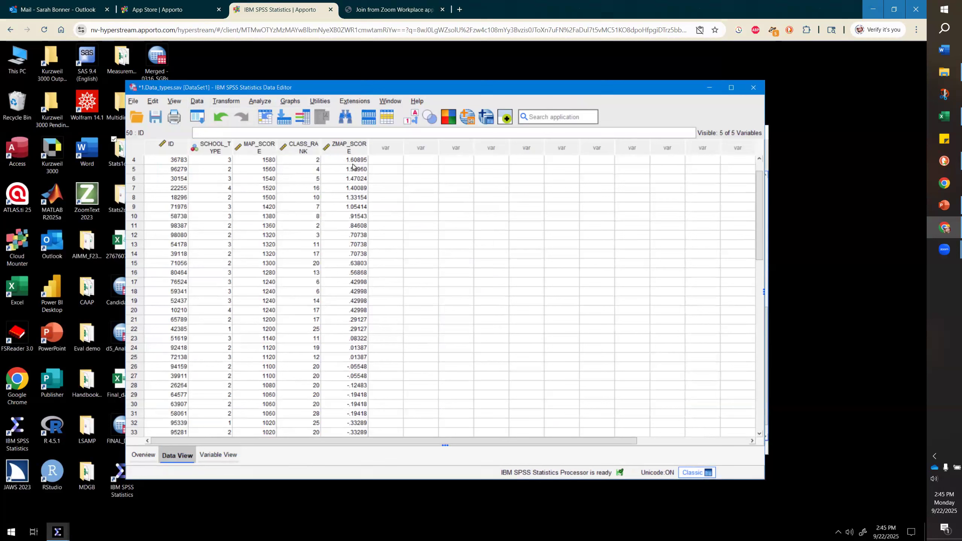
pyautogui.scroll(1, 433, 239)
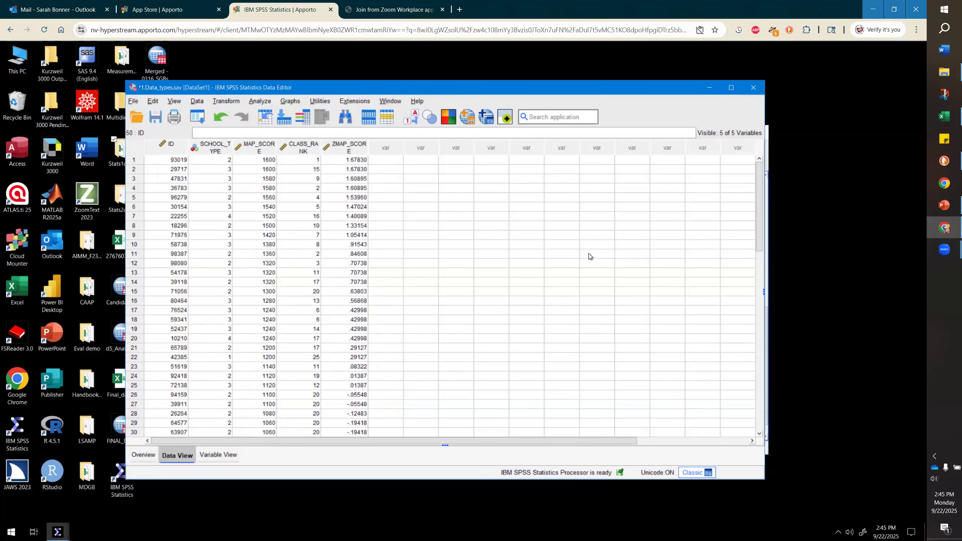
pyautogui.click(261, 103)
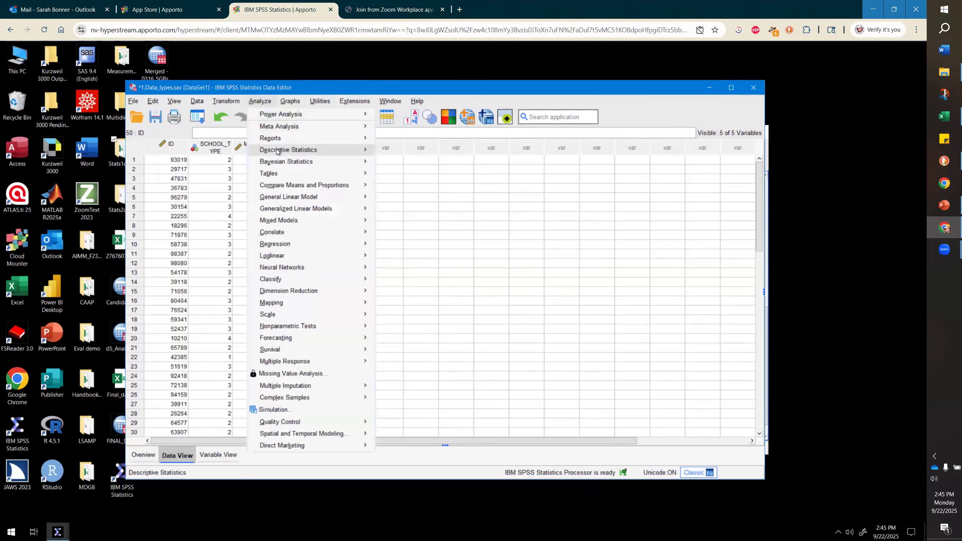
pyautogui.moveTo(343, 153)
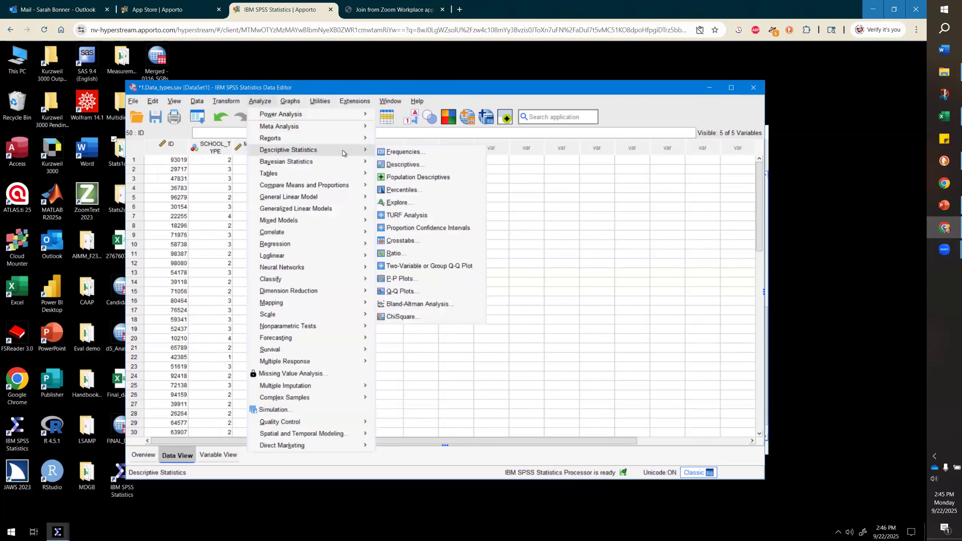
pyautogui.click(384, 152)
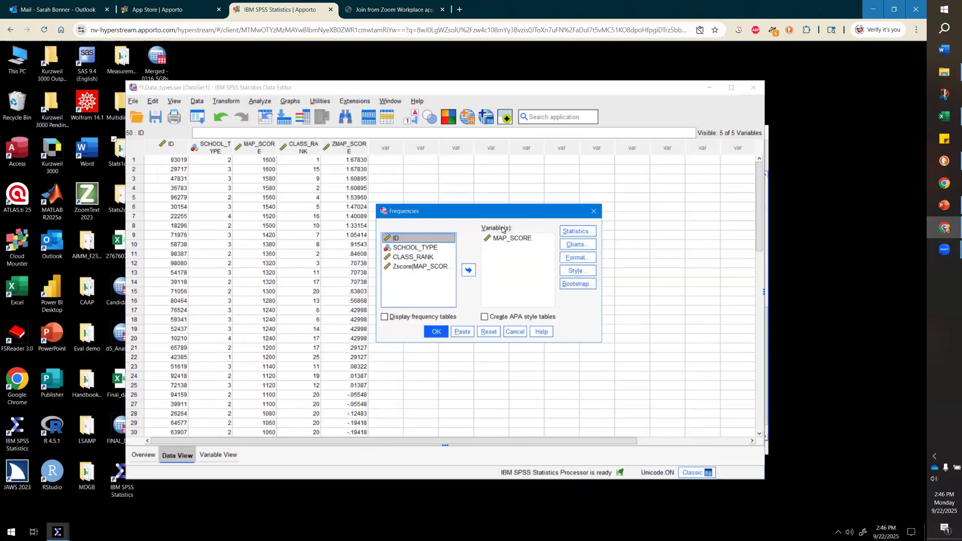
pyautogui.click(580, 247)
pyautogui.click(470, 275)
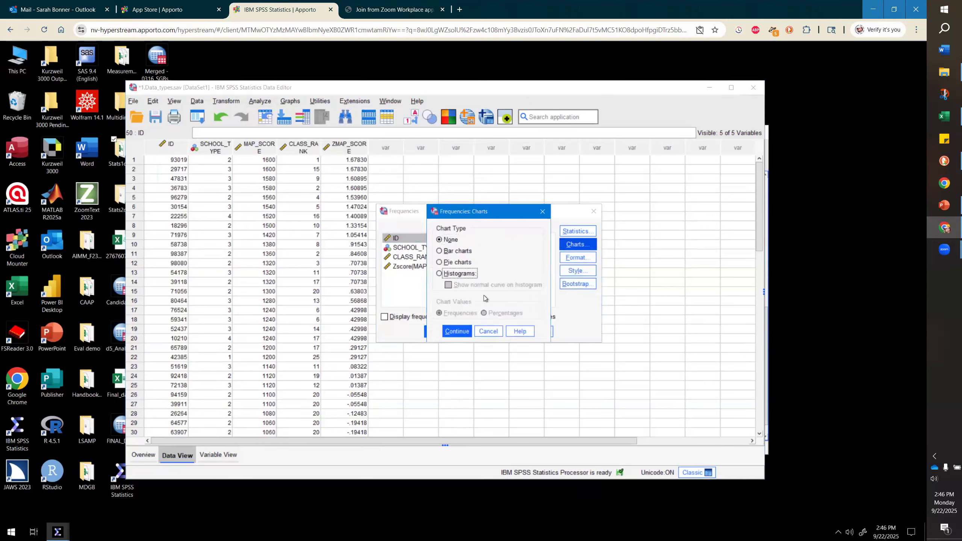
pyautogui.click(488, 332)
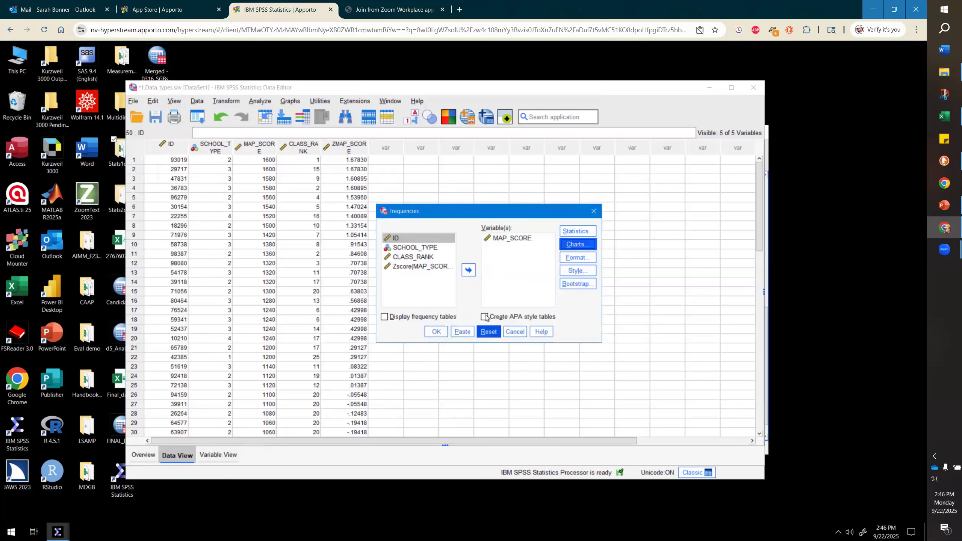
pyautogui.click(510, 336)
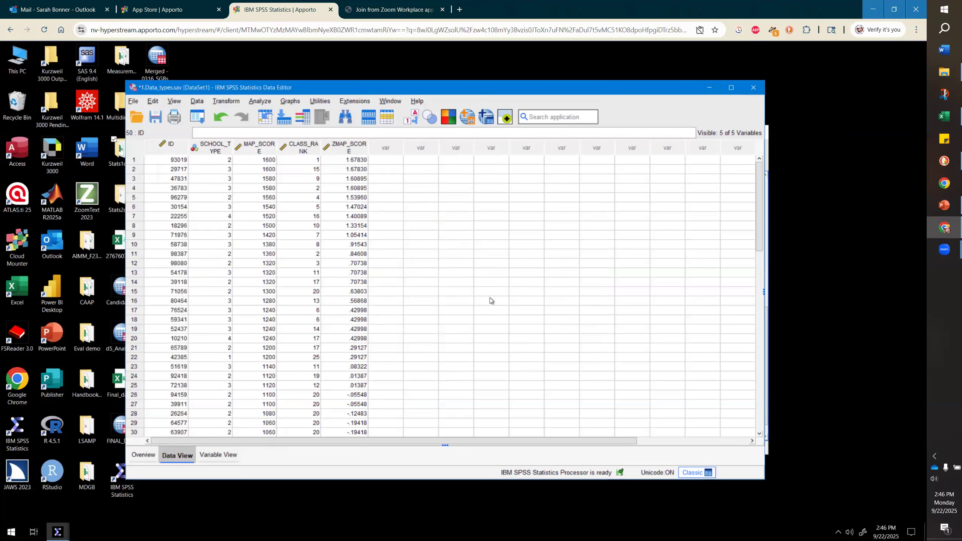
# - Open Explore with MAP_SCORE and Zscore(MAP_SCORE) as dependent variables, displaying plots only
pyautogui.click(259, 102)
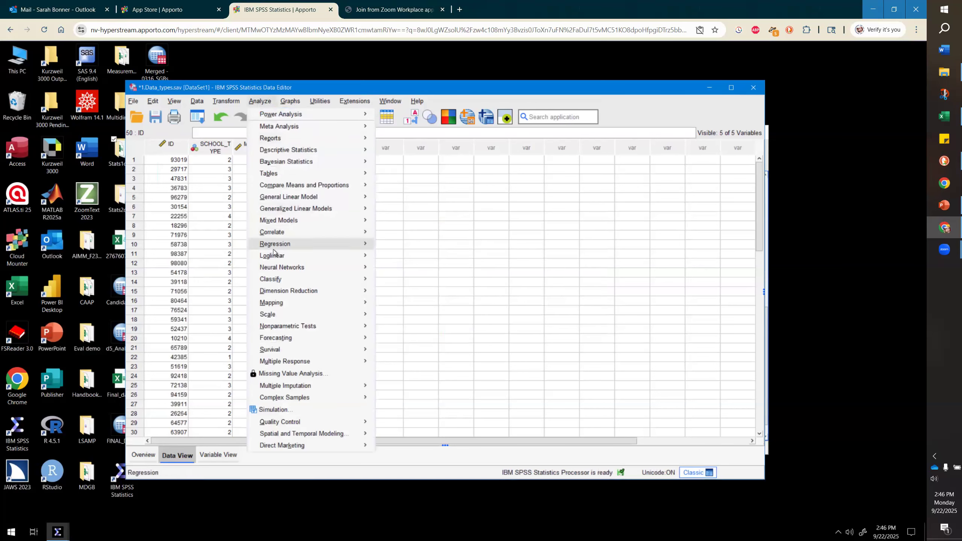
pyautogui.moveTo(360, 150)
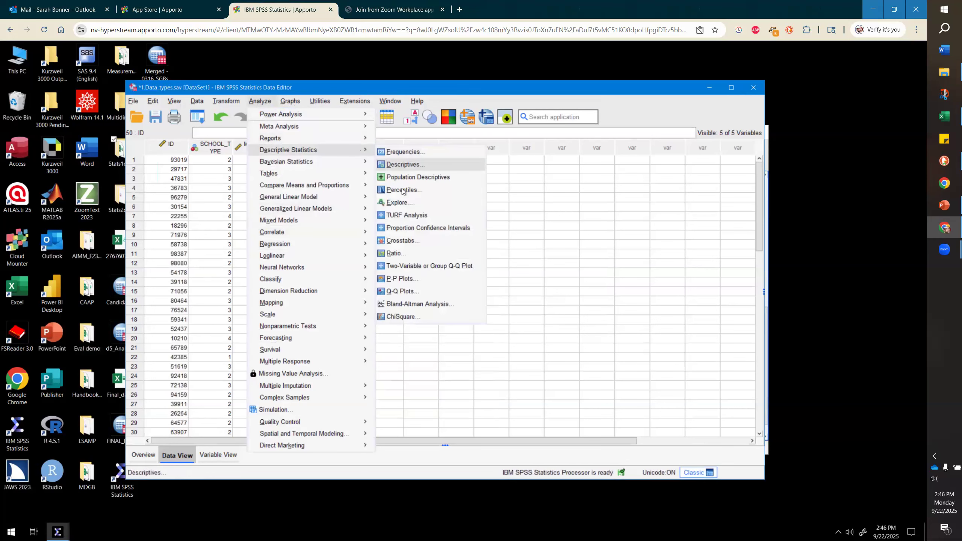
pyautogui.click(398, 203)
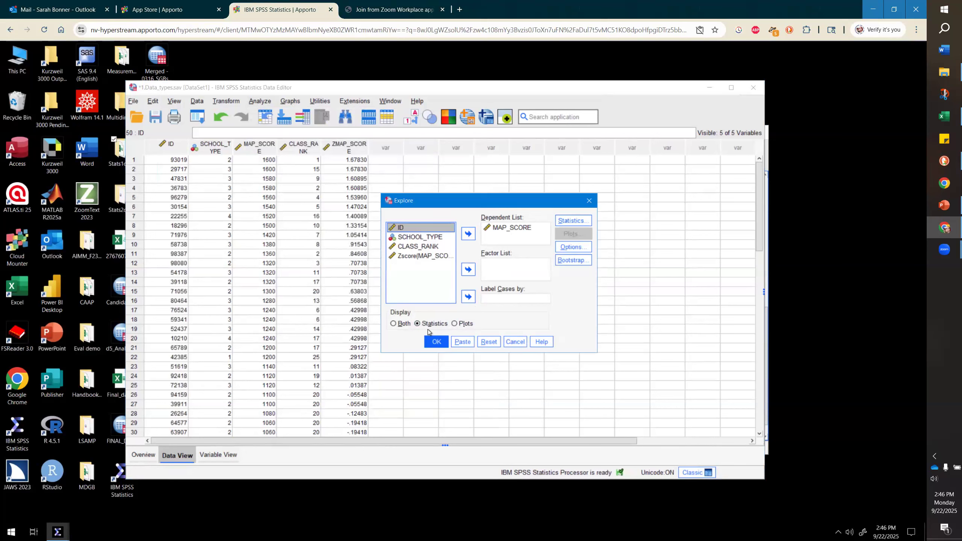
pyautogui.click(454, 325)
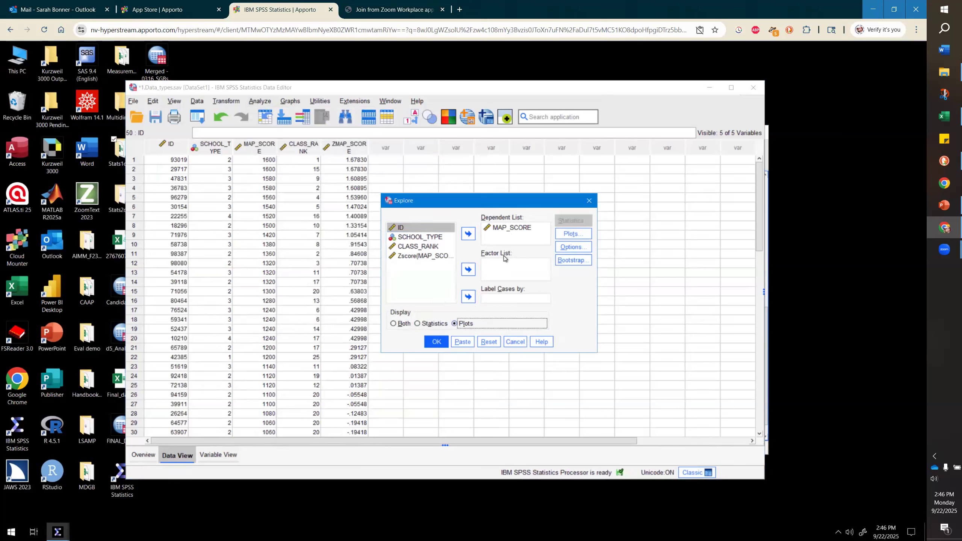
pyautogui.click(440, 256)
pyautogui.click(467, 234)
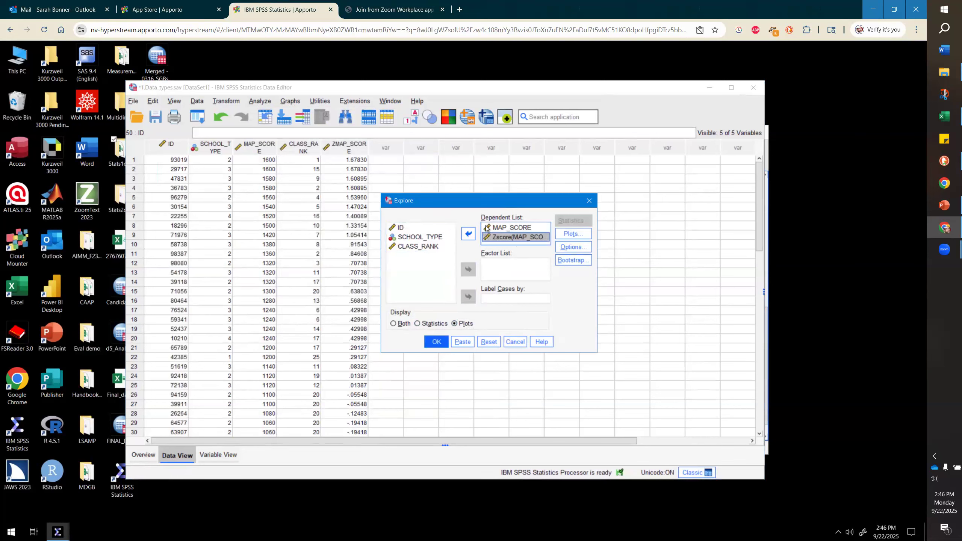
# - Set the Explore plots to a histogram only, with no boxplots or stem-and-leaf, and run it
pyautogui.click(570, 234)
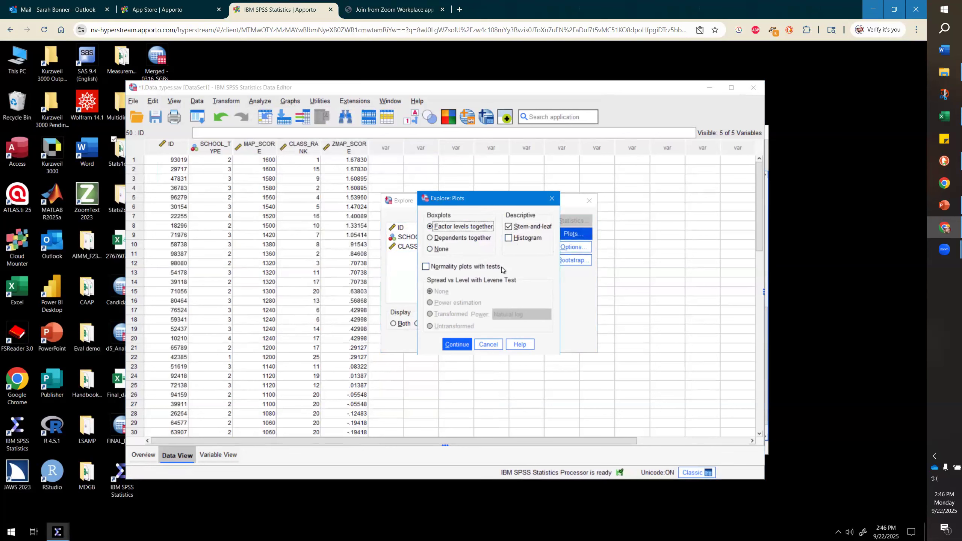
pyautogui.doubleClick(430, 269)
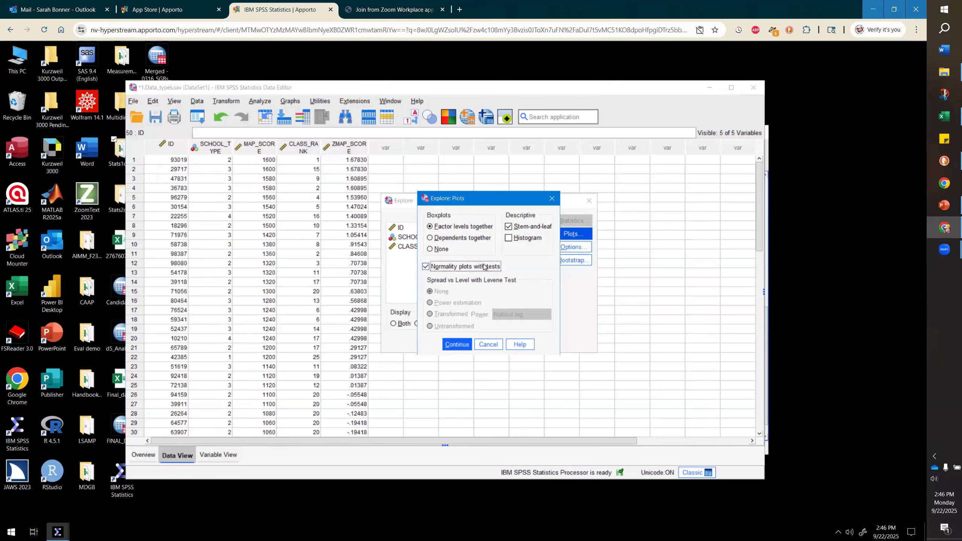
pyautogui.click(510, 238)
pyautogui.click(509, 227)
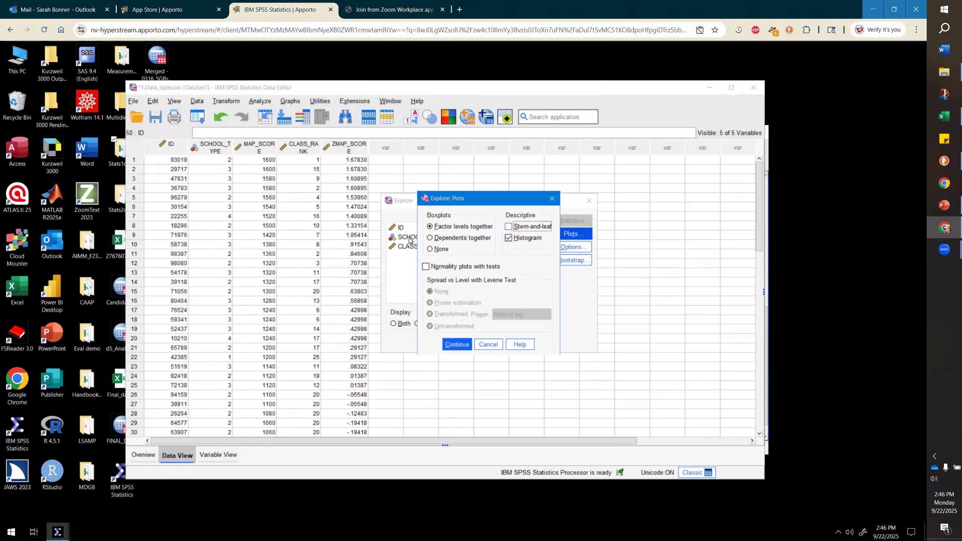
pyautogui.click(430, 250)
pyautogui.click(458, 346)
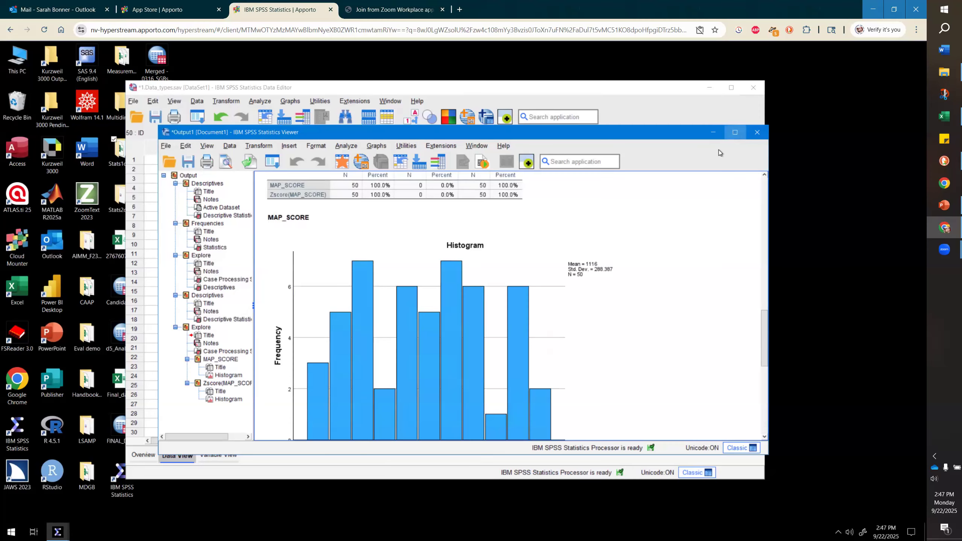
# - Compare the MAP_SCORE and Zscore(MAP_SCORE) histograms in the maximized output viewer
pyautogui.click(735, 132)
pyautogui.click(165, 189)
pyautogui.click(637, 236)
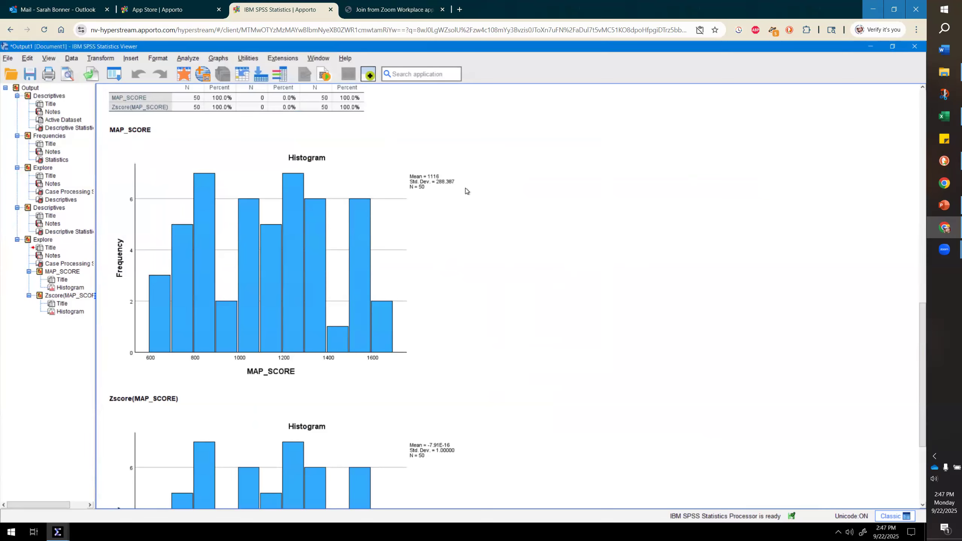
pyautogui.scroll(-5, 545, 220)
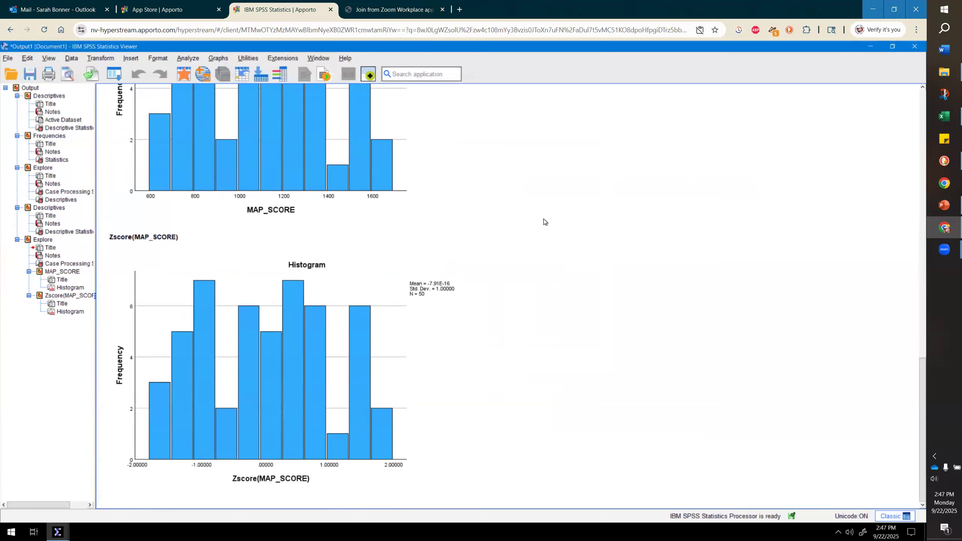
pyautogui.scroll(3, 544, 219)
pyautogui.scroll(2, 544, 220)
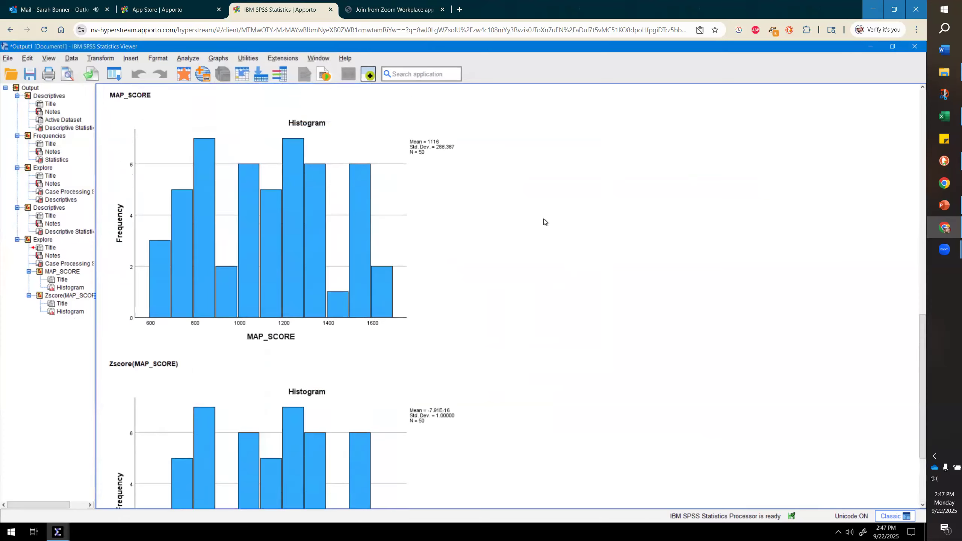
pyautogui.scroll(-3, 544, 221)
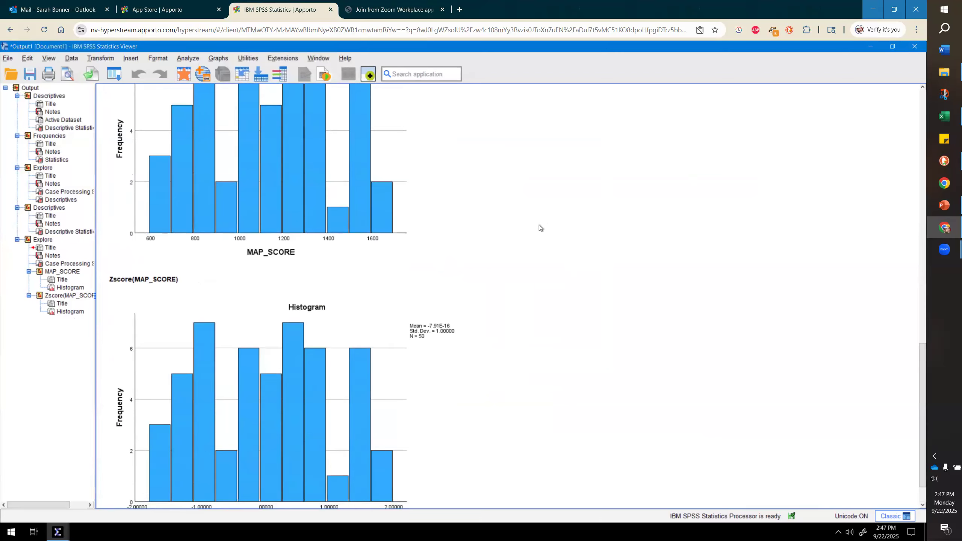
pyautogui.click(486, 310)
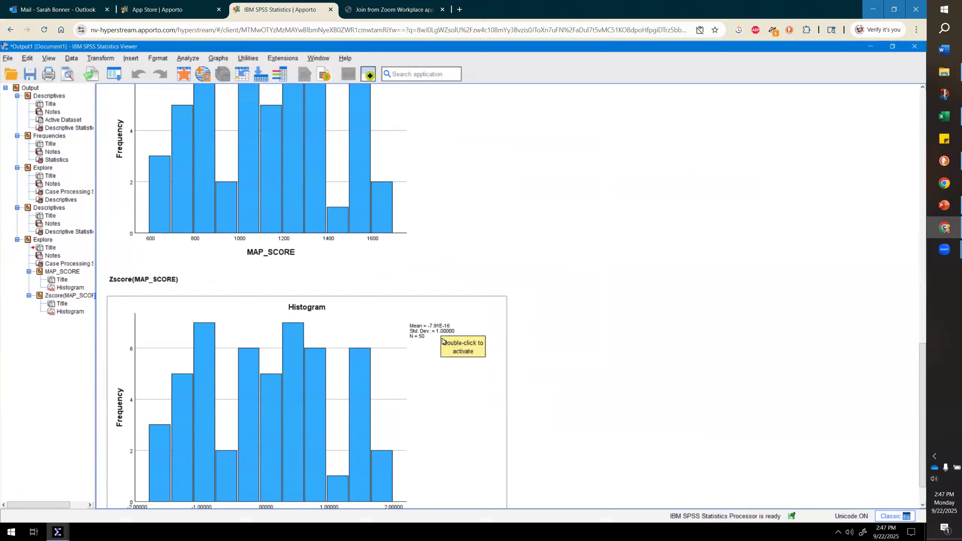
pyautogui.click(645, 310)
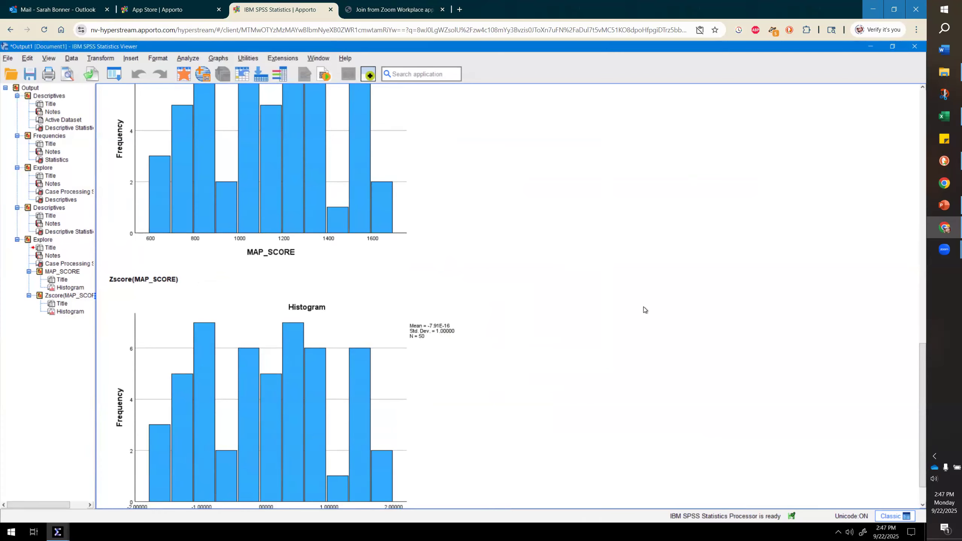
pyautogui.scroll(5, 644, 308)
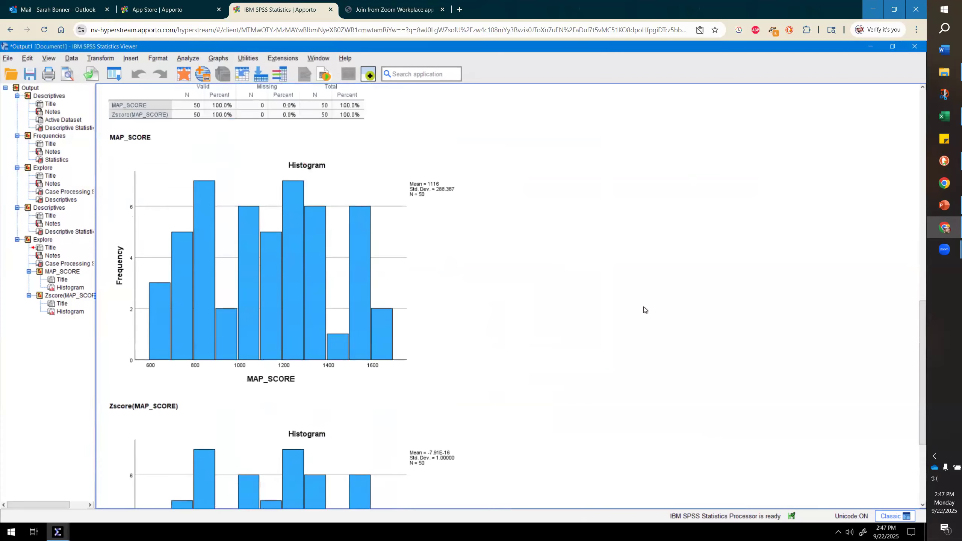
pyautogui.scroll(3, 644, 310)
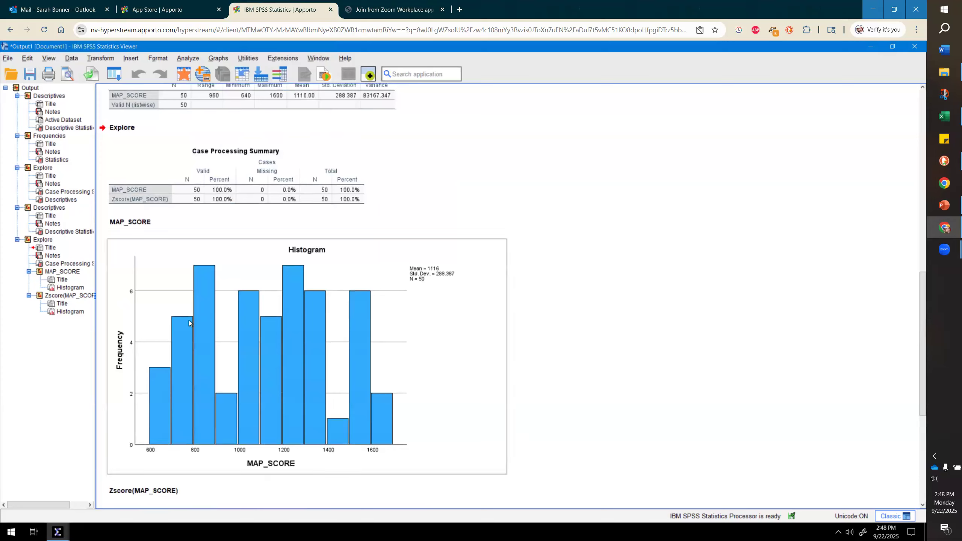
pyautogui.scroll(-2, 583, 289)
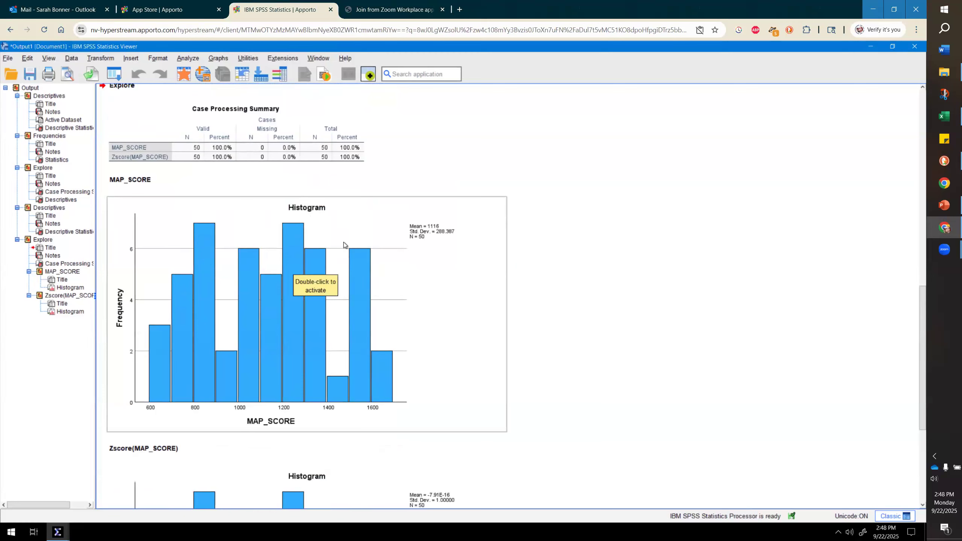
pyautogui.moveTo(307, 238); pyautogui.dragTo(658, 233)
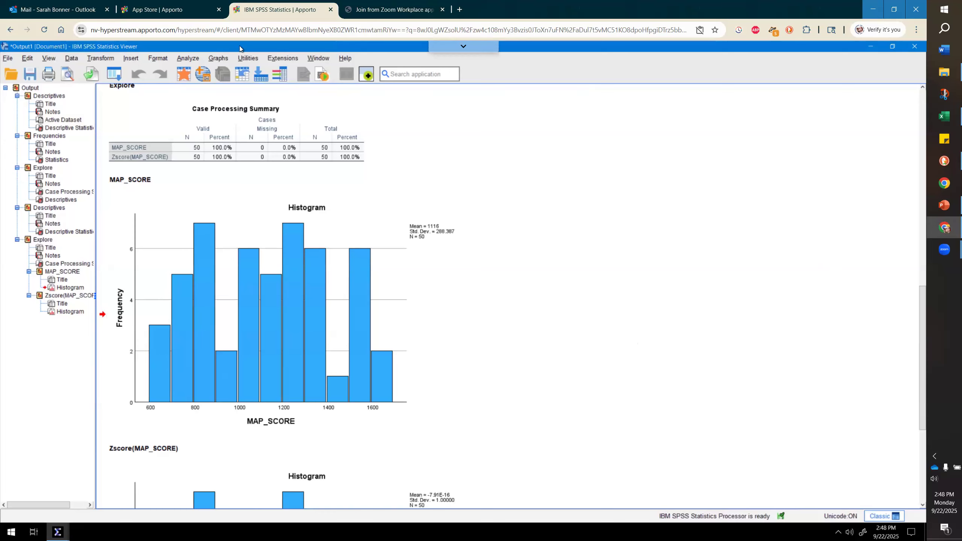
pyautogui.moveTo(276, 47); pyautogui.dragTo(326, 56)
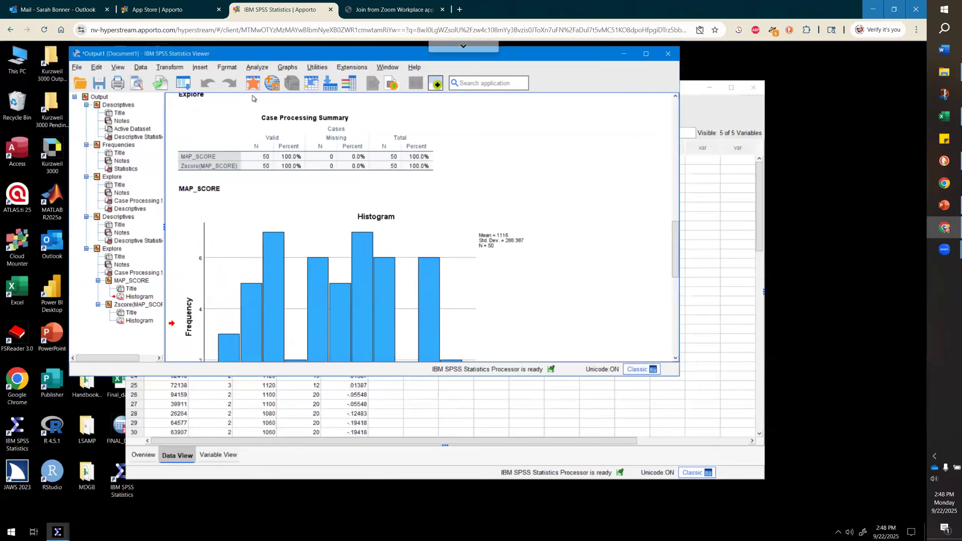
pyautogui.click(646, 54)
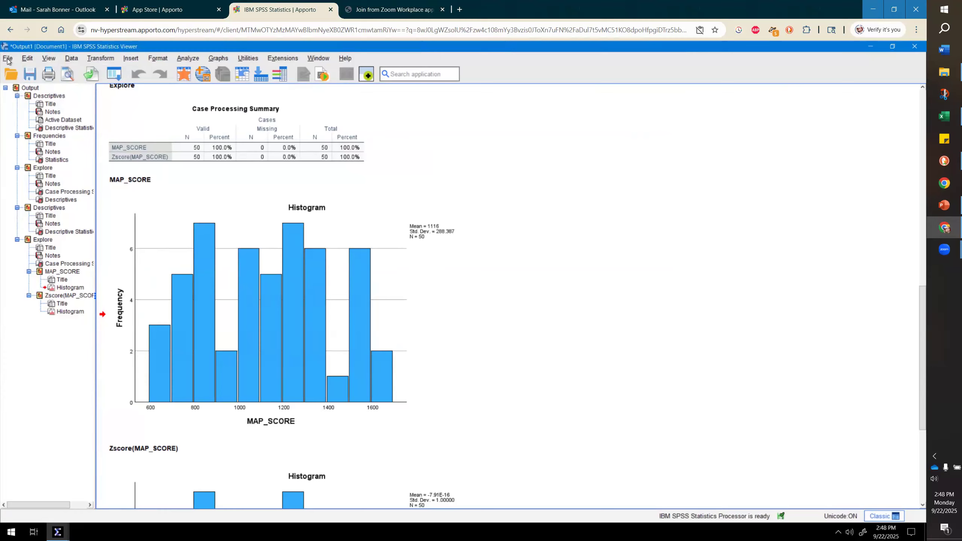
# - Start exporting the output and set the document type to HTML (*.htm)
pyautogui.click(8, 58)
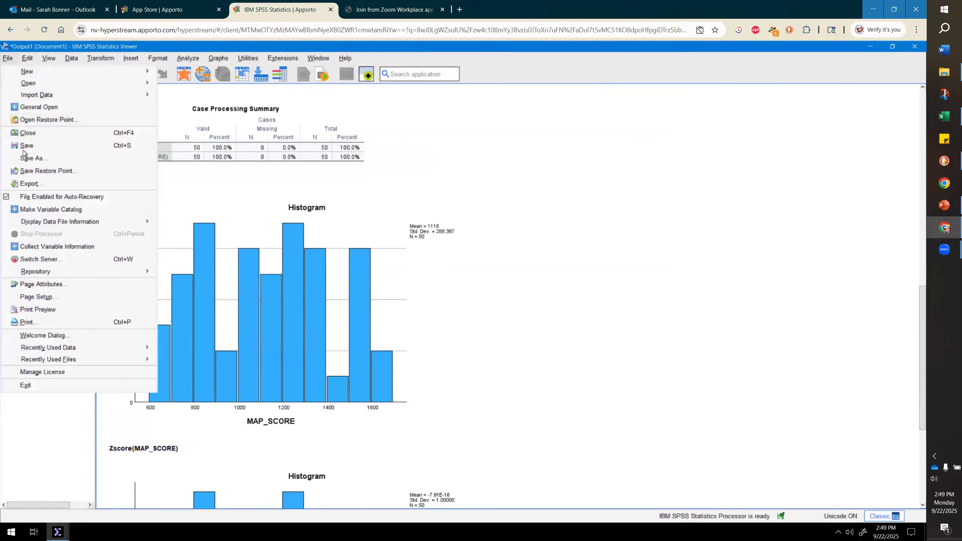
pyautogui.click(24, 185)
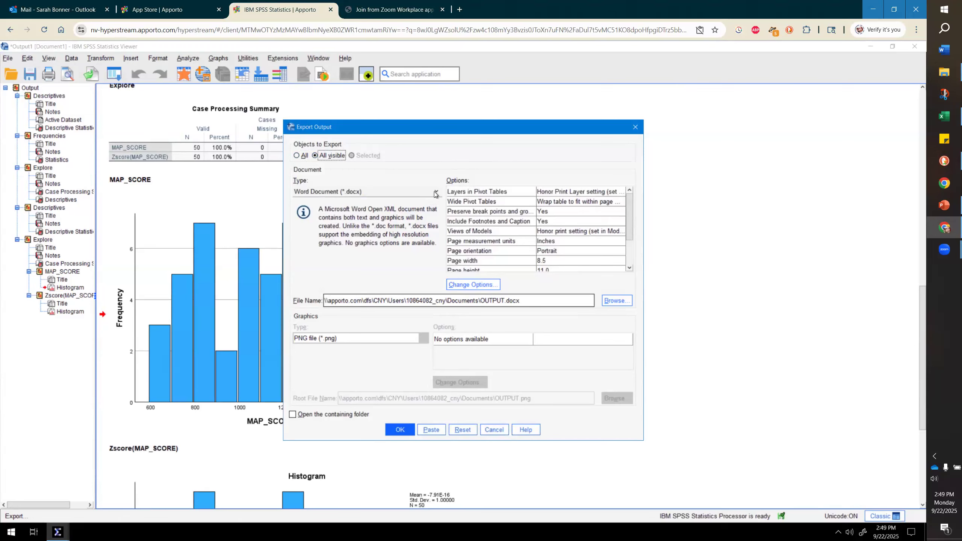
pyautogui.click(436, 193)
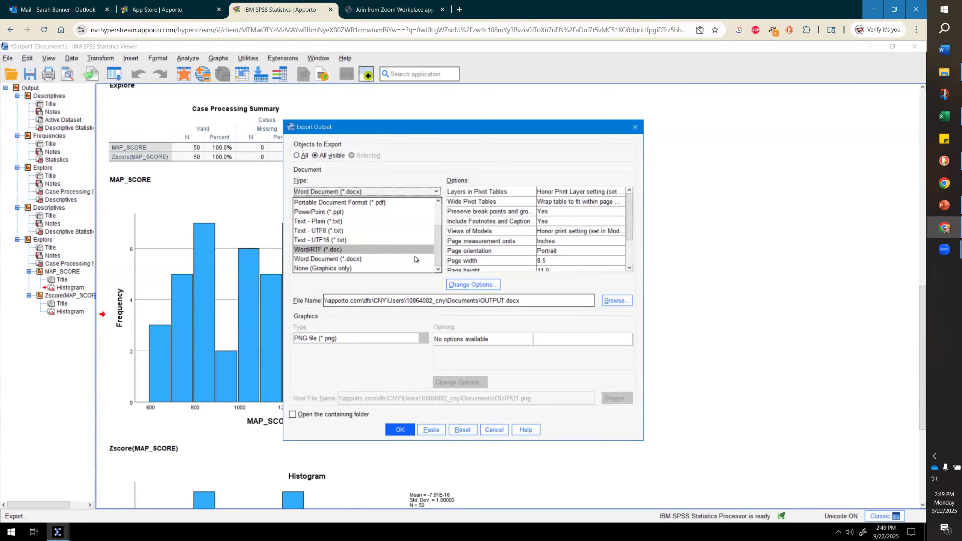
pyautogui.moveTo(436, 250); pyautogui.dragTo(428, 226)
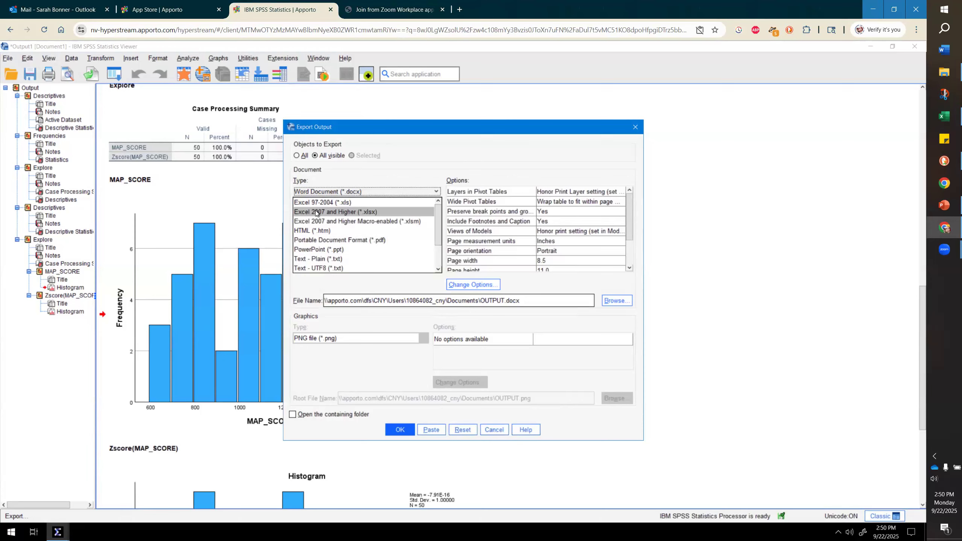
pyautogui.click(322, 230)
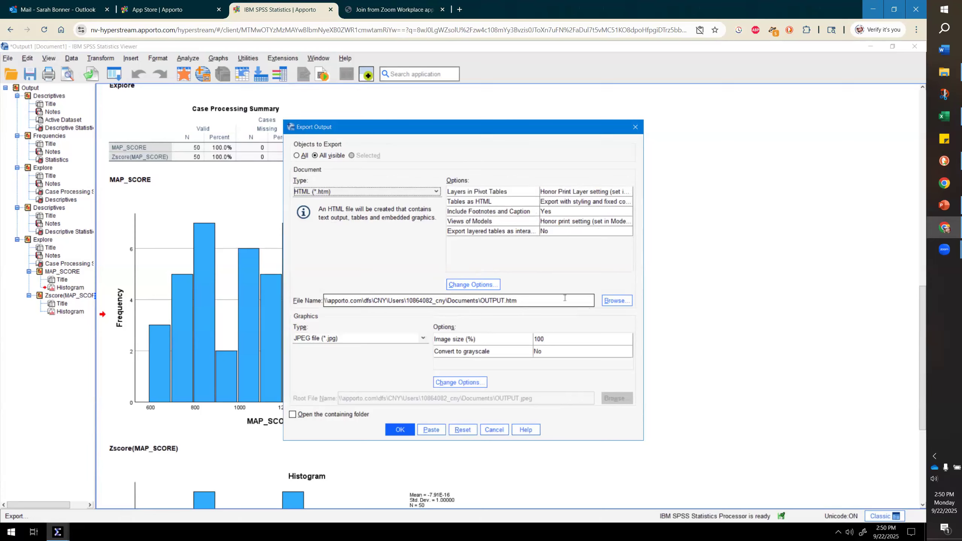
# - Export all visible output to the Desktop with the file name 1_data_types
pyautogui.click(612, 304)
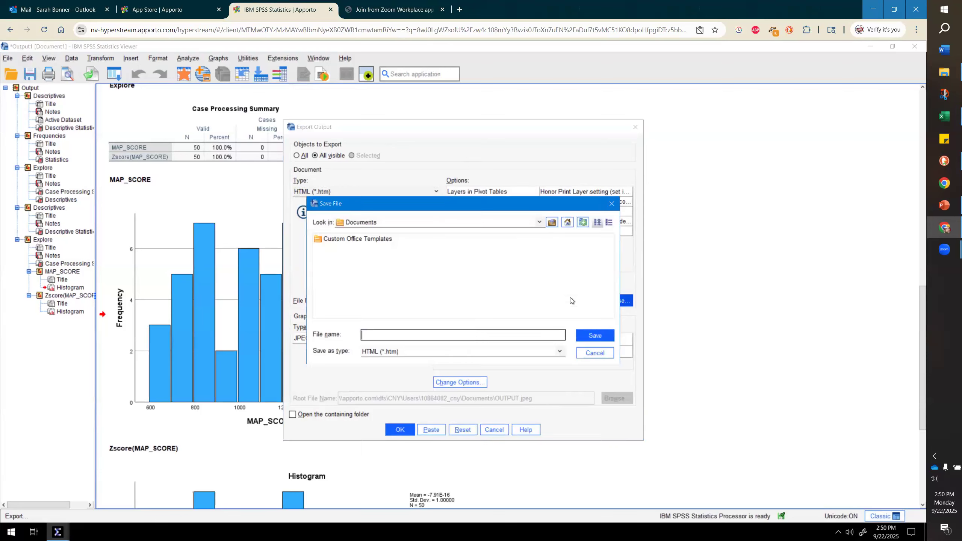
pyautogui.click(555, 221)
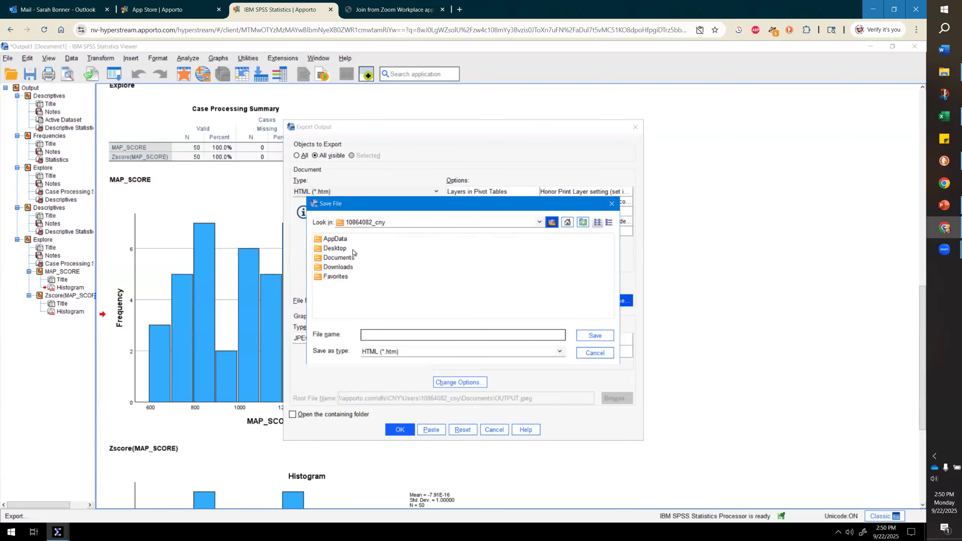
pyautogui.doubleClick(346, 249)
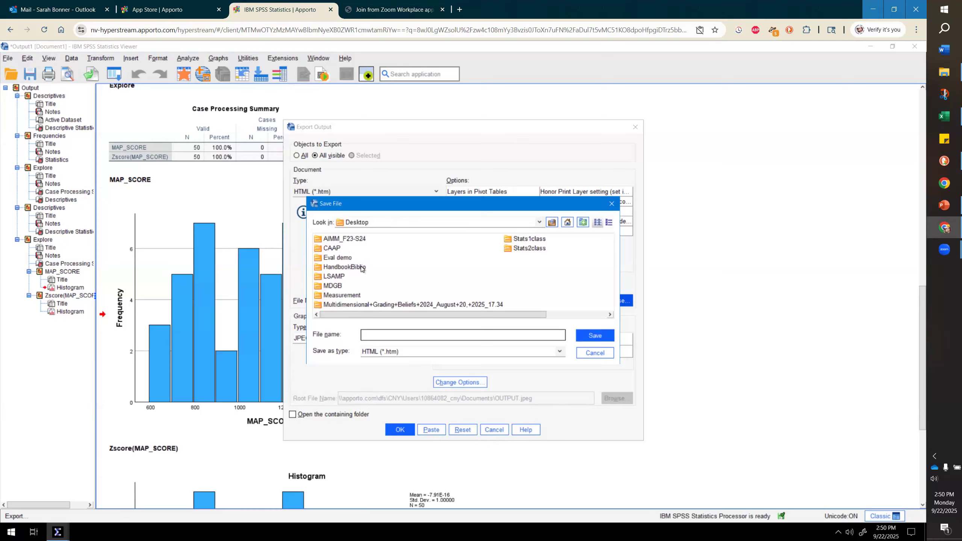
pyautogui.click(419, 331)
pyautogui.write('1_data_types')
pyautogui.click(605, 340)
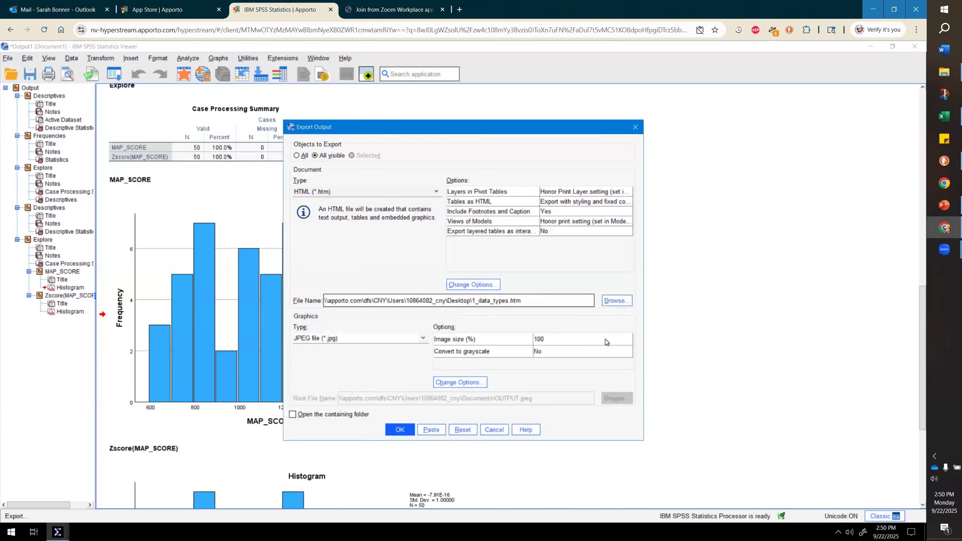
pyautogui.click(400, 430)
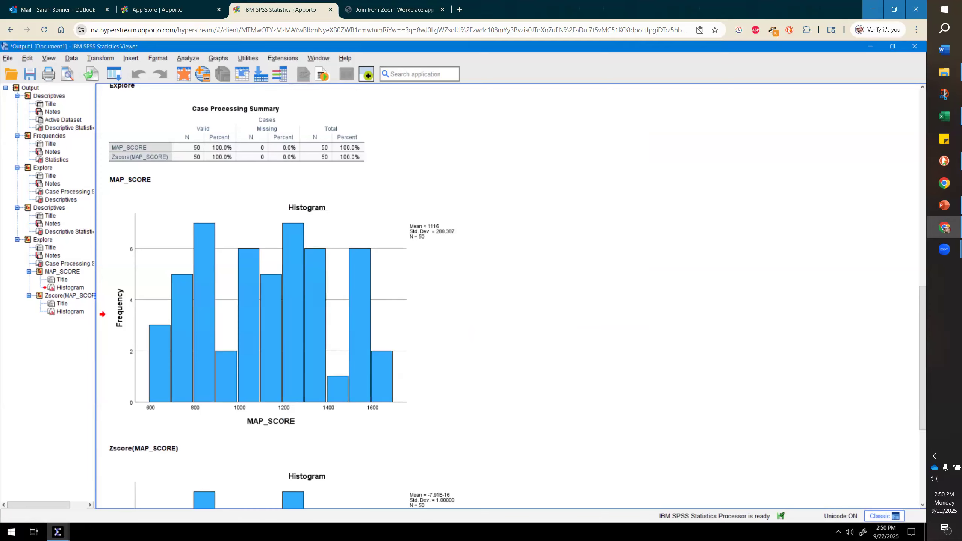
# - Open the exported 1_data_types.htm file from the desktop in the browser and enlarge its window
pyautogui.click(945, 249)
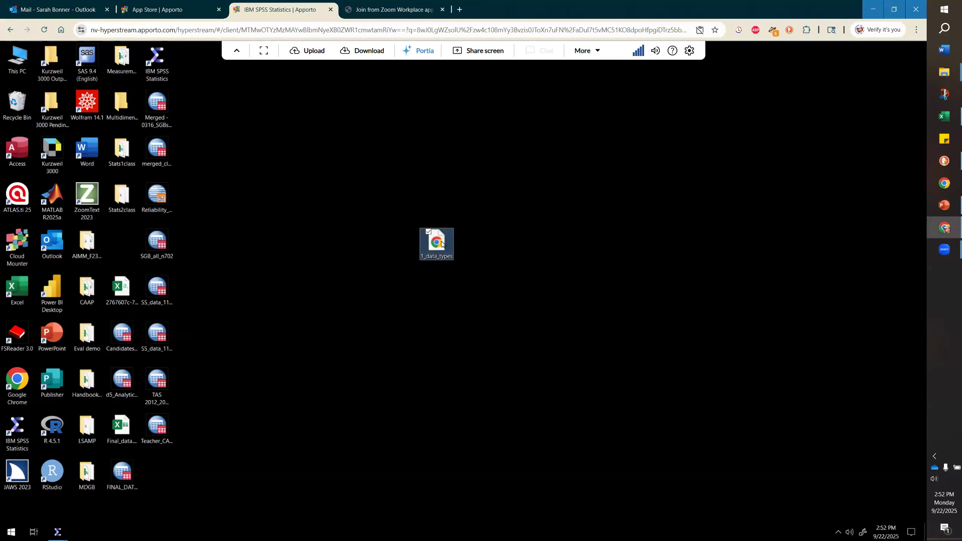
pyautogui.doubleClick(441, 242)
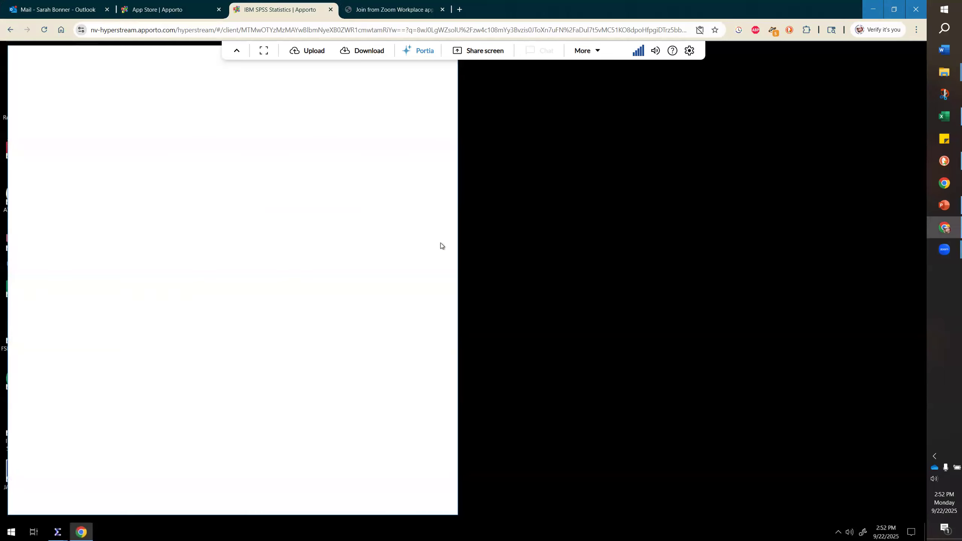
pyautogui.moveTo(459, 237); pyautogui.dragTo(901, 201)
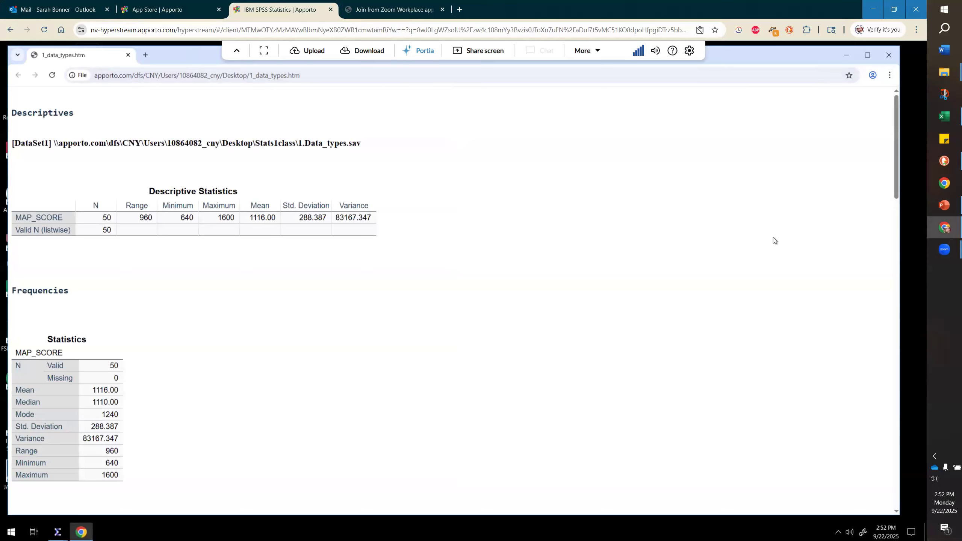
# - Scroll through the exported HTML page to review its statistics tables and both histograms
pyautogui.scroll(-4, 776, 238)
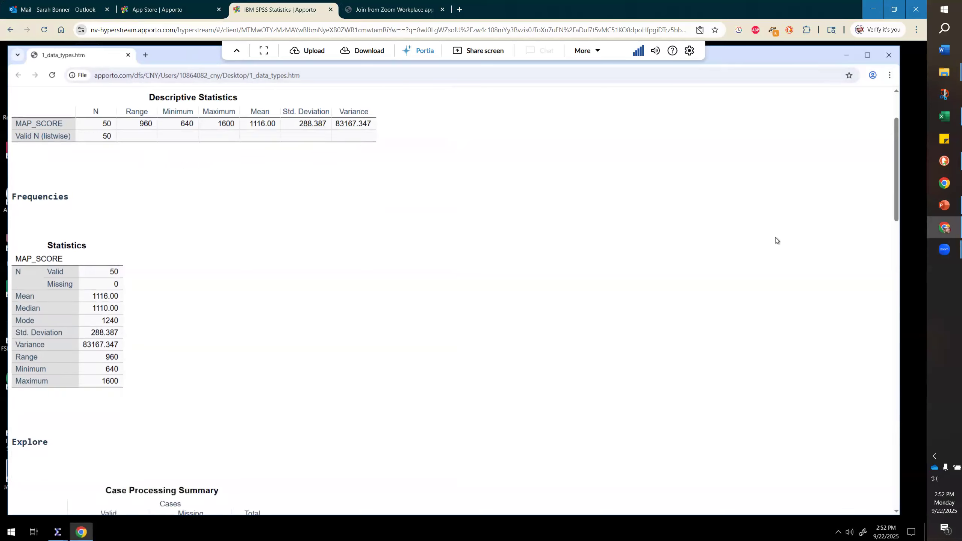
pyautogui.scroll(-7, 776, 238)
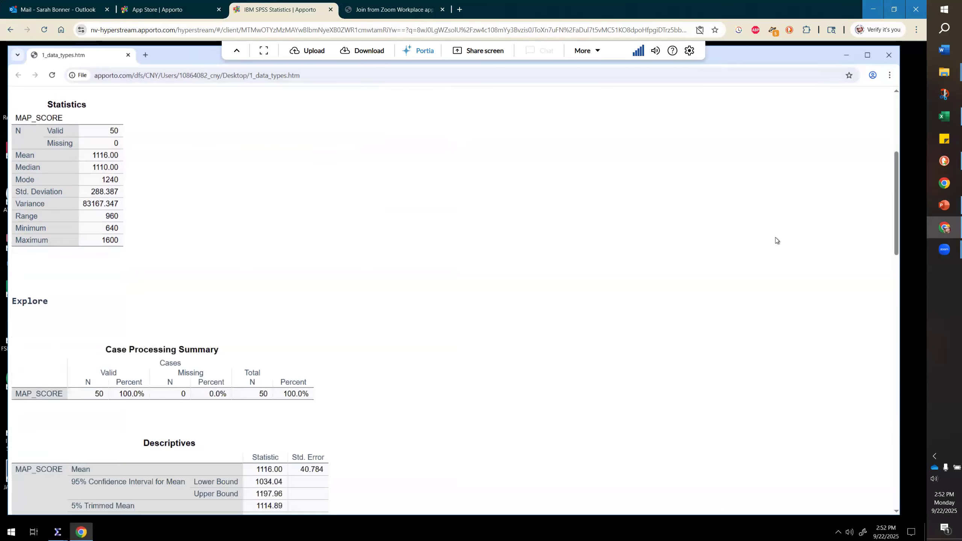
pyautogui.scroll(-13, 776, 238)
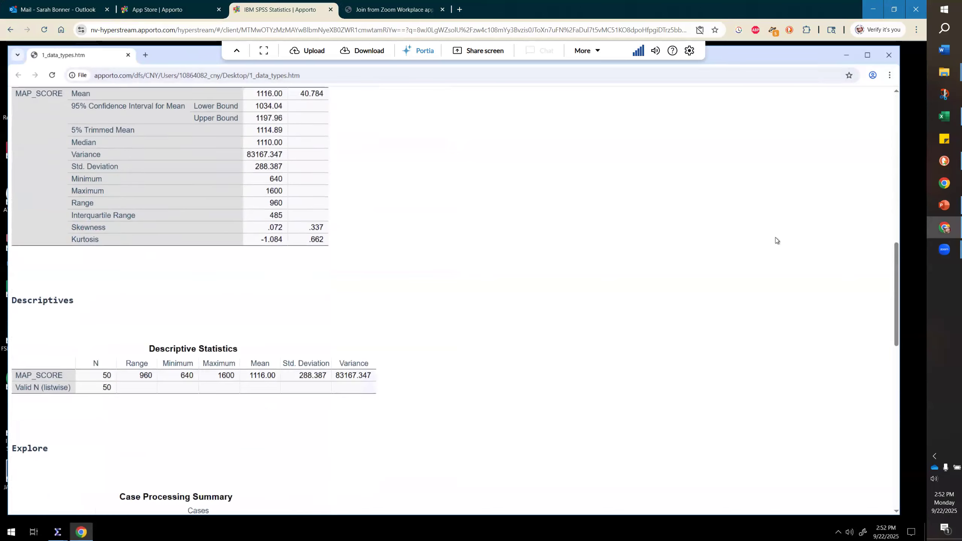
pyautogui.scroll(-3, 776, 238)
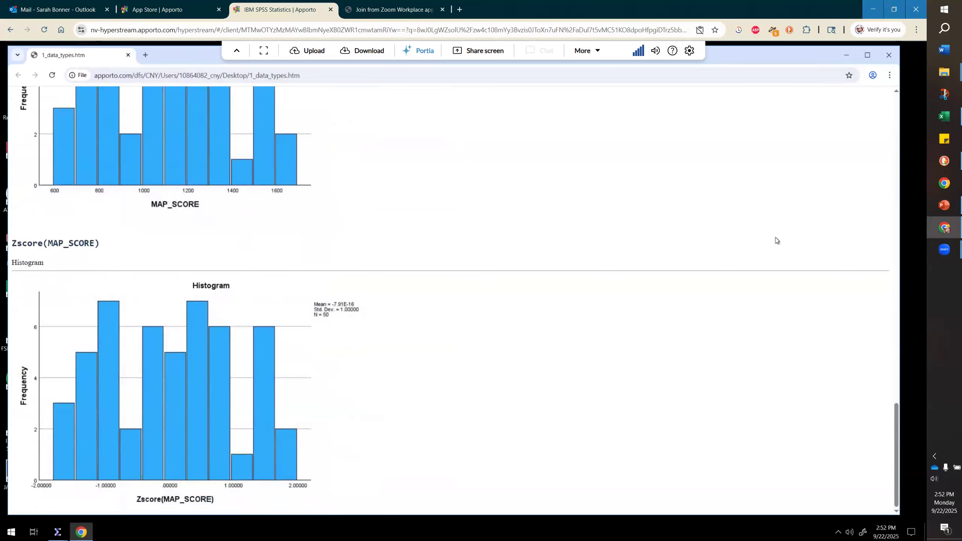
pyautogui.scroll(20, 776, 238)
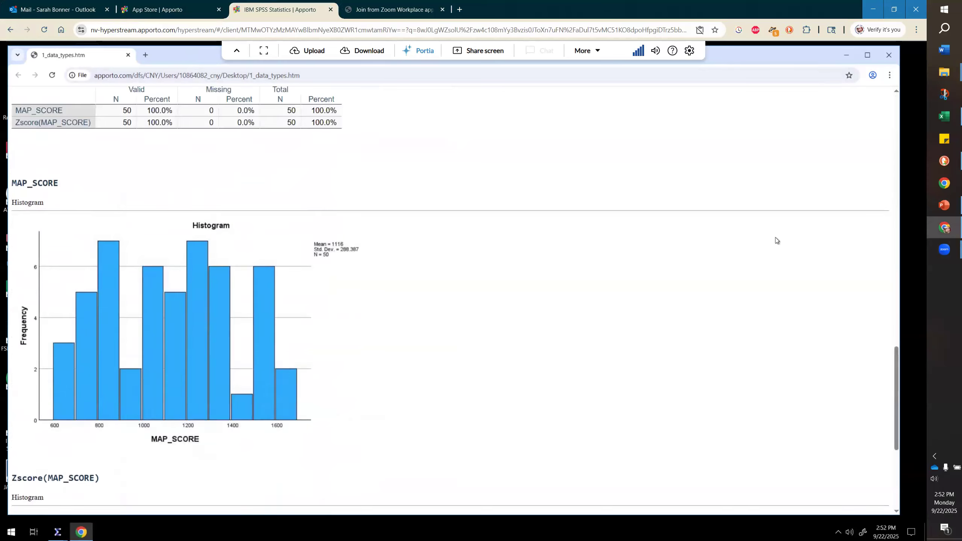
pyautogui.scroll(5, 776, 238)
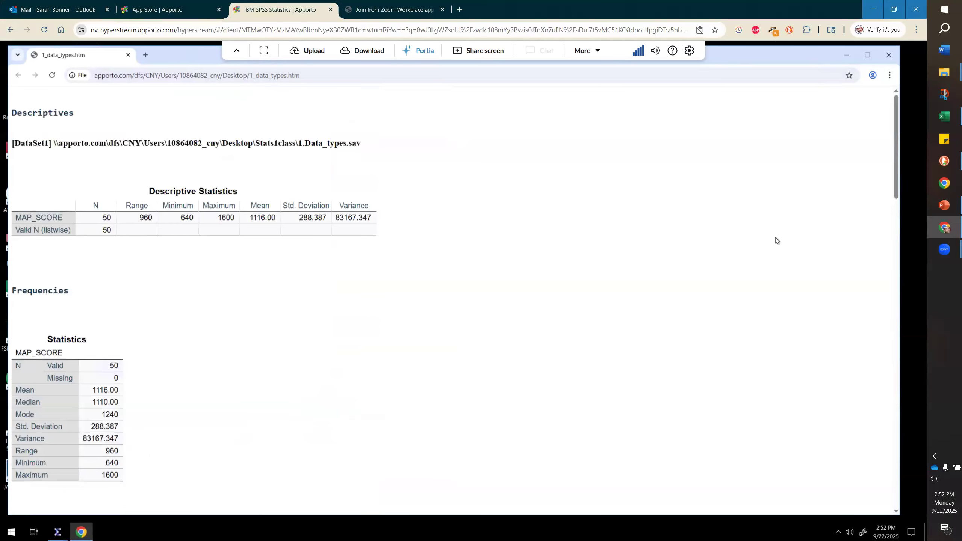
pyautogui.scroll(-18, 776, 239)
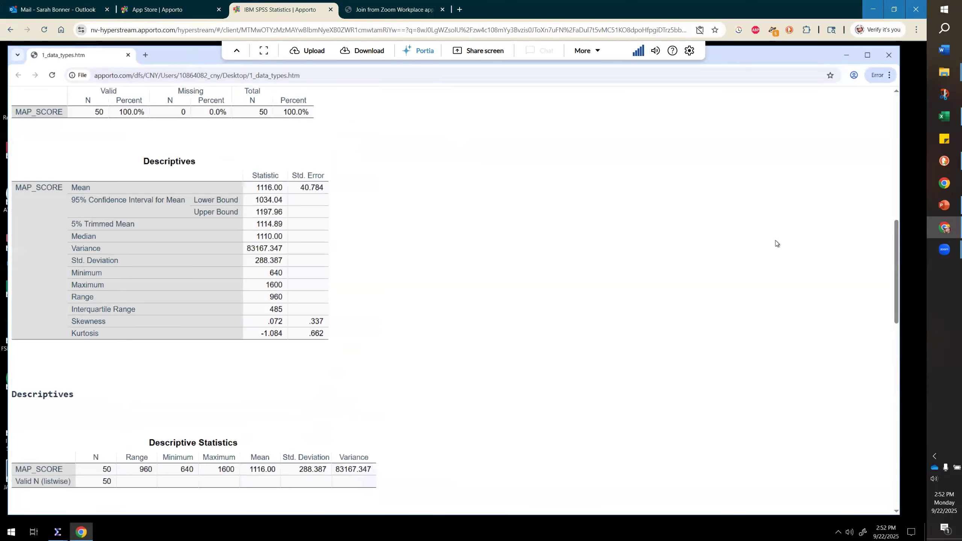
pyautogui.scroll(5, 776, 242)
pyautogui.scroll(-12, 776, 241)
pyautogui.scroll(-4, 779, 245)
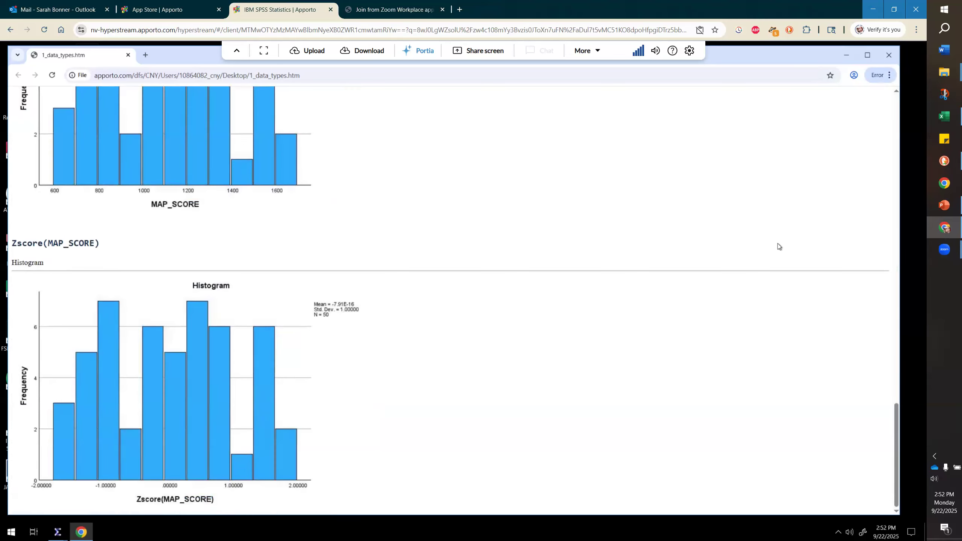
pyautogui.scroll(10, 779, 245)
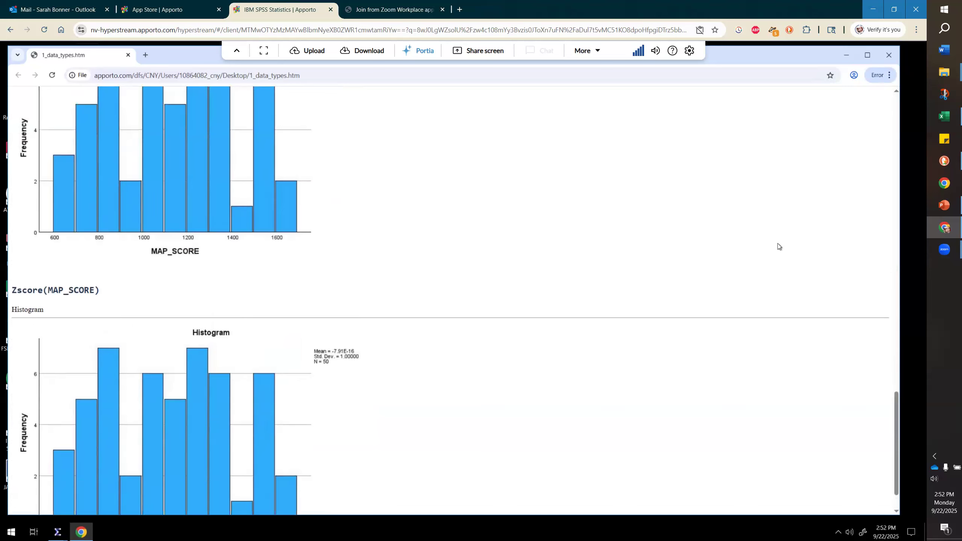
pyautogui.scroll(10, 779, 247)
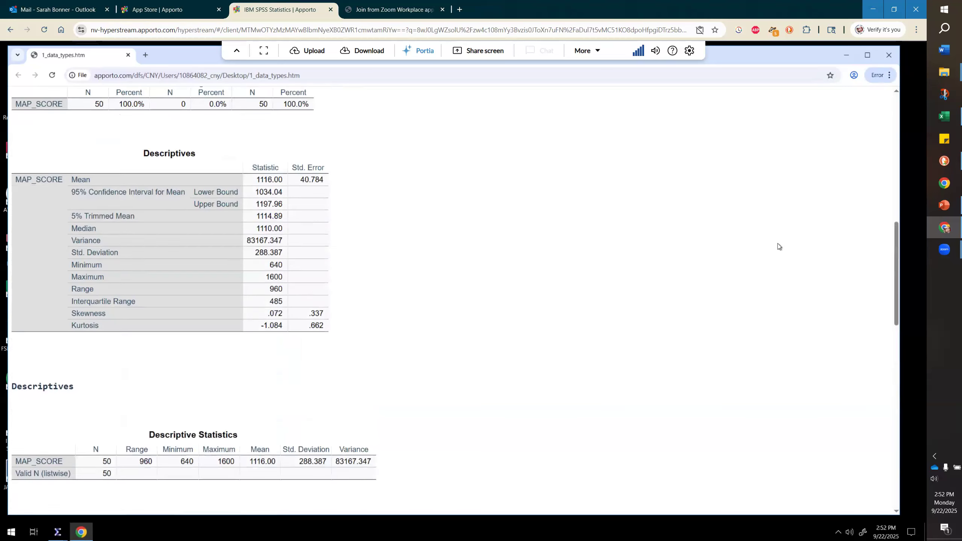
pyautogui.scroll(3, 777, 246)
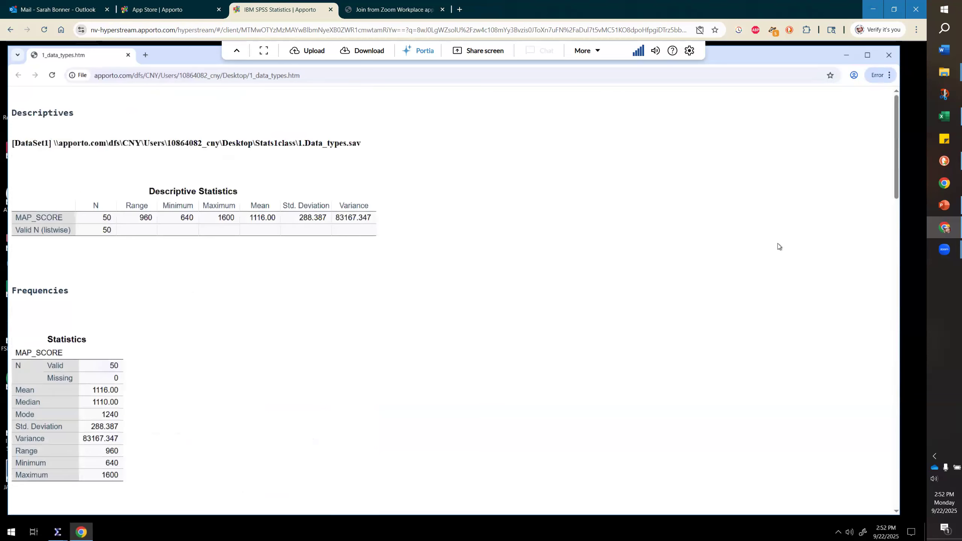
pyautogui.scroll(-3, 778, 247)
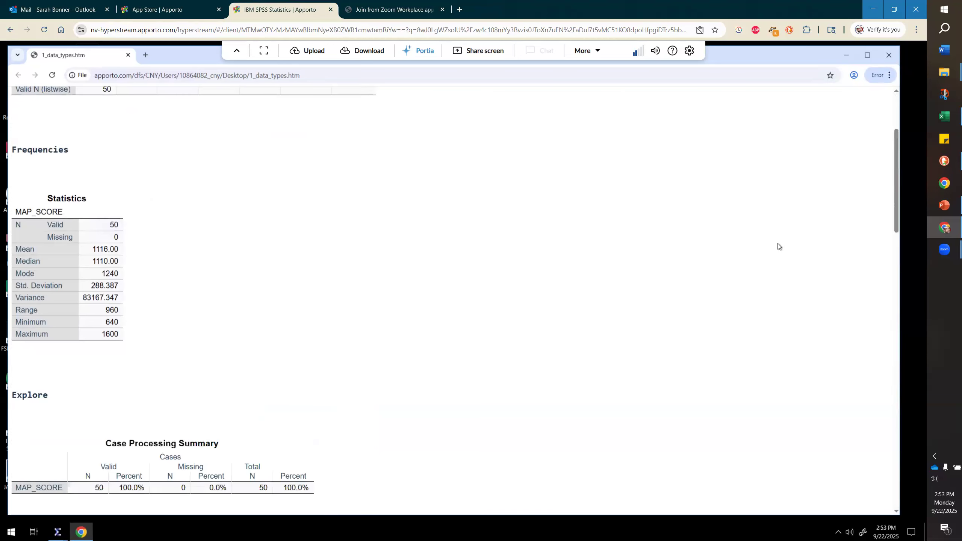
pyautogui.scroll(-2, 777, 244)
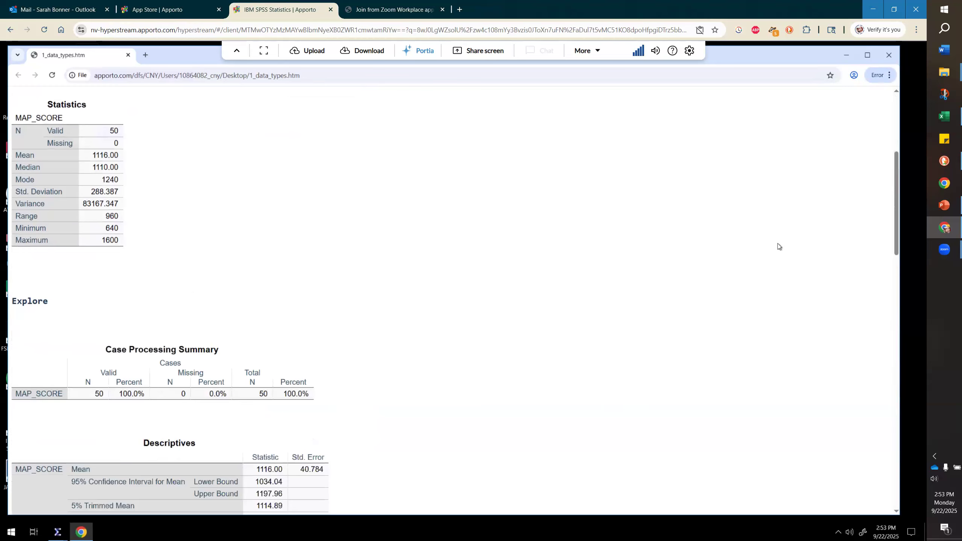
pyautogui.scroll(5, 777, 243)
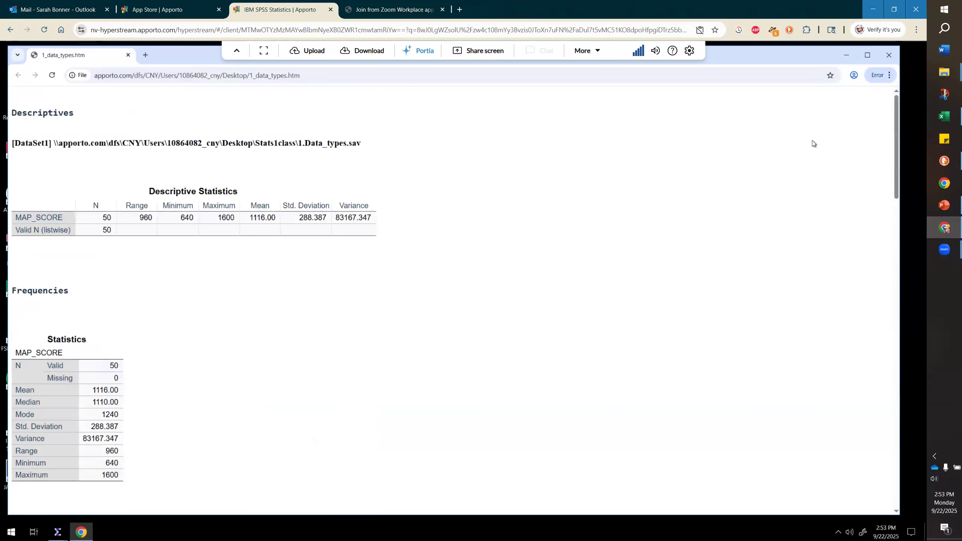